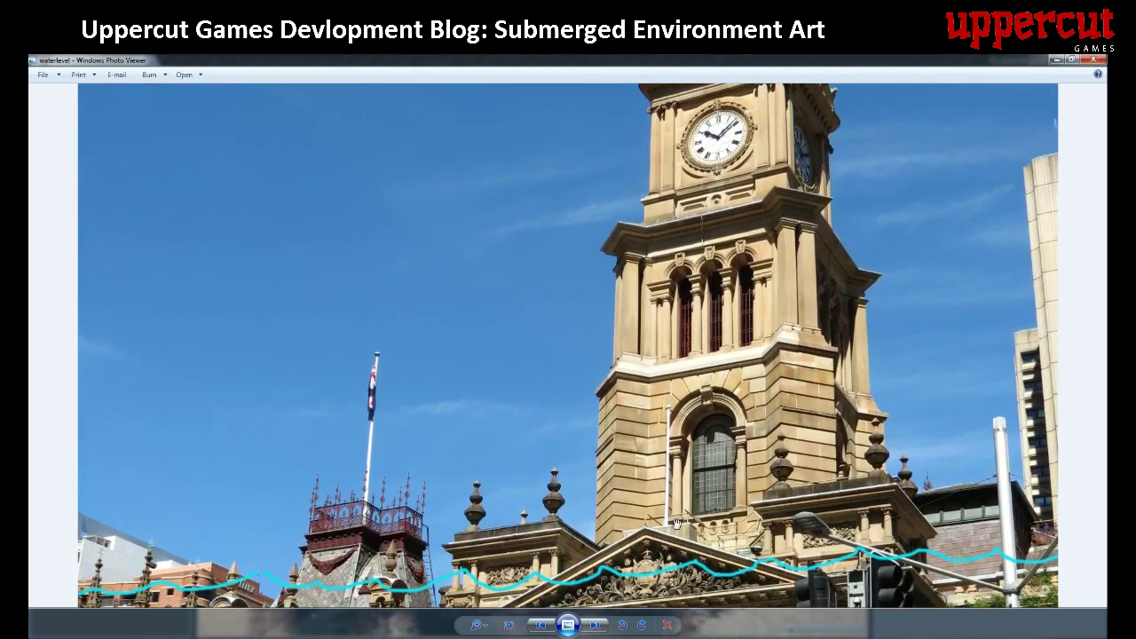
- Examine the water-level photo of the town hall, from the drawn waterline up to the top of the clock tower
drag(742, 535, 630, 475)
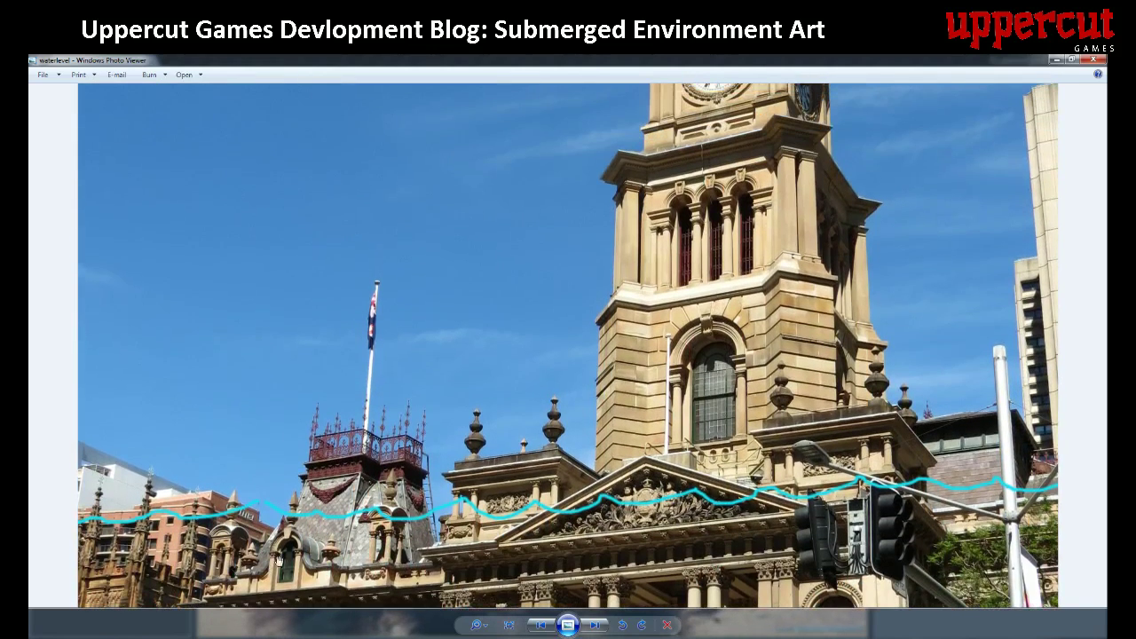
scroll(358, 554, down, 2)
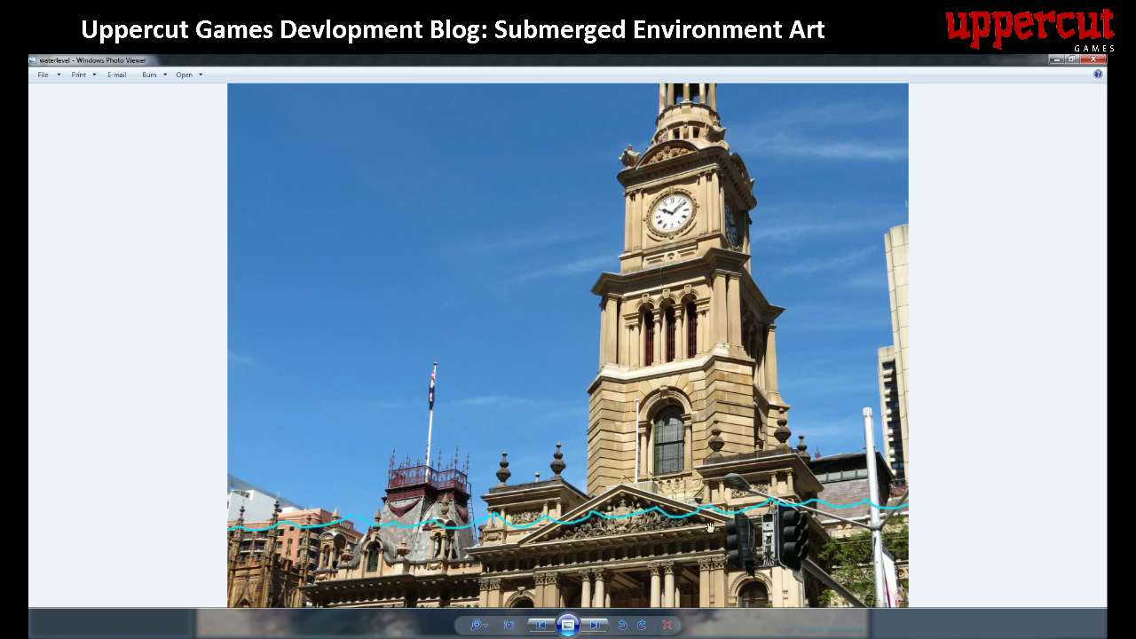
drag(732, 241, 733, 380)
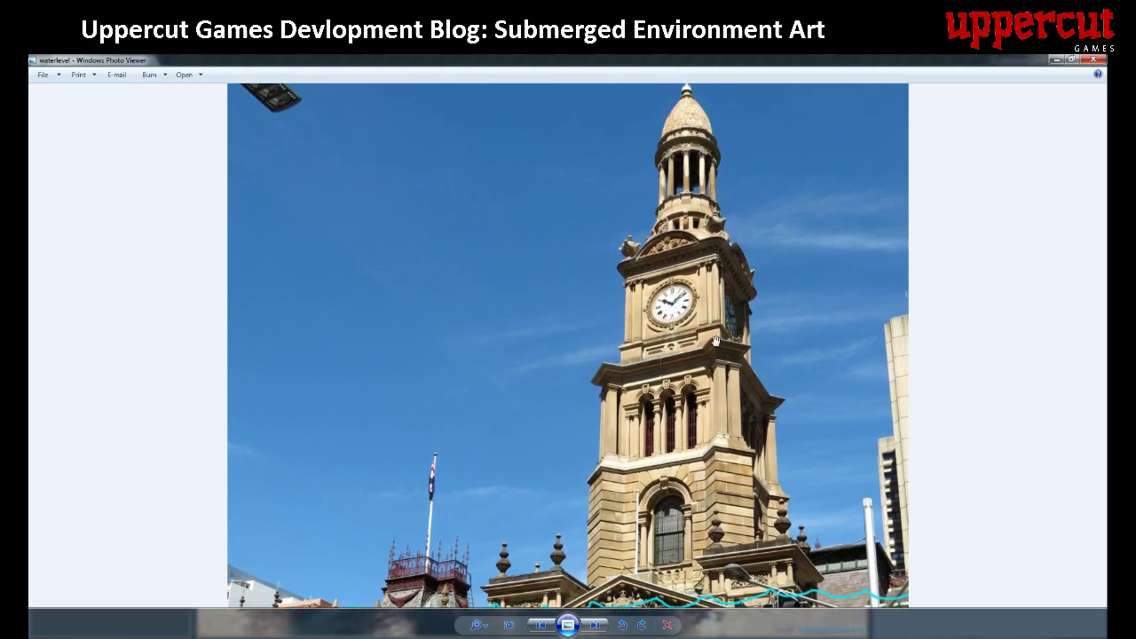
- Browse forward through the building and clock face reference photos to the Brisbane City Hall tower clock photo
click(596, 626)
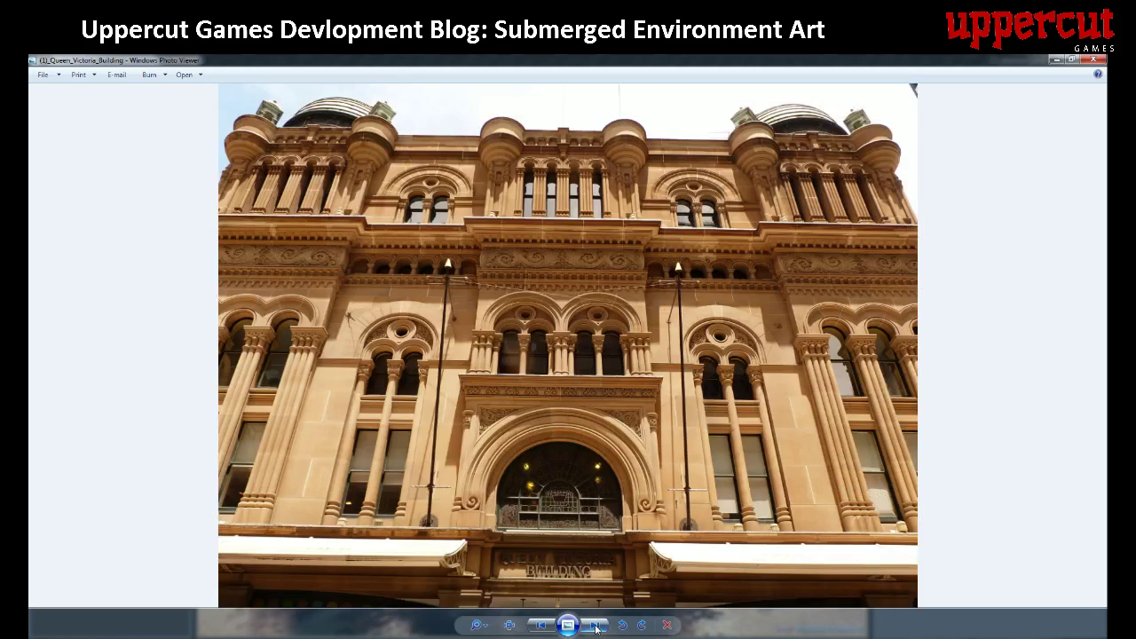
click(594, 626)
click(595, 626)
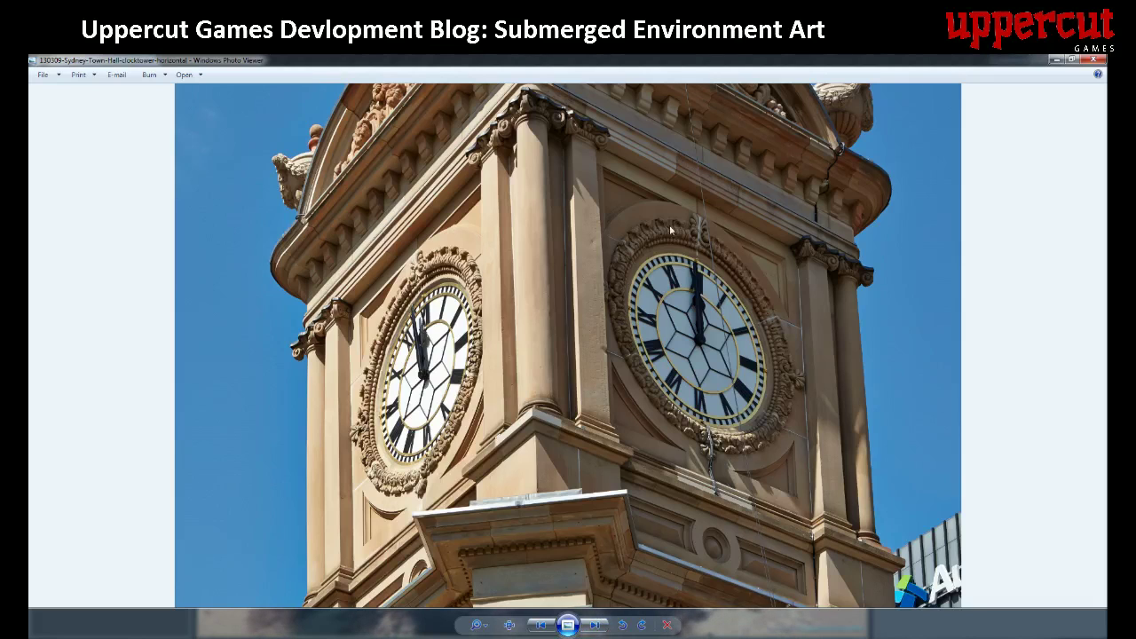
click(592, 626)
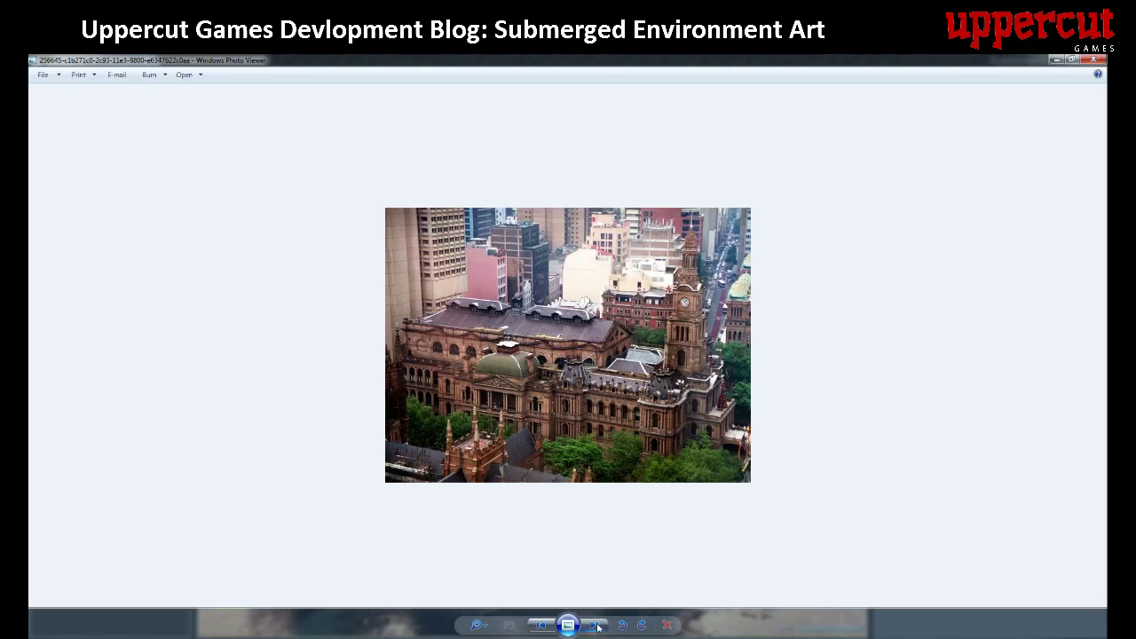
click(598, 626)
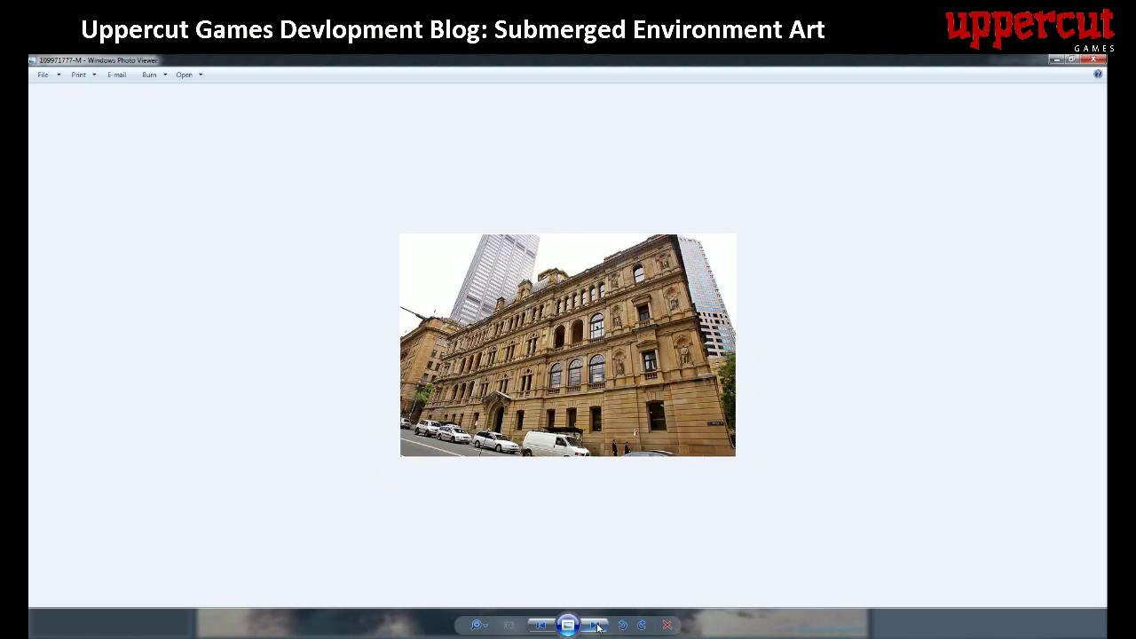
click(597, 626)
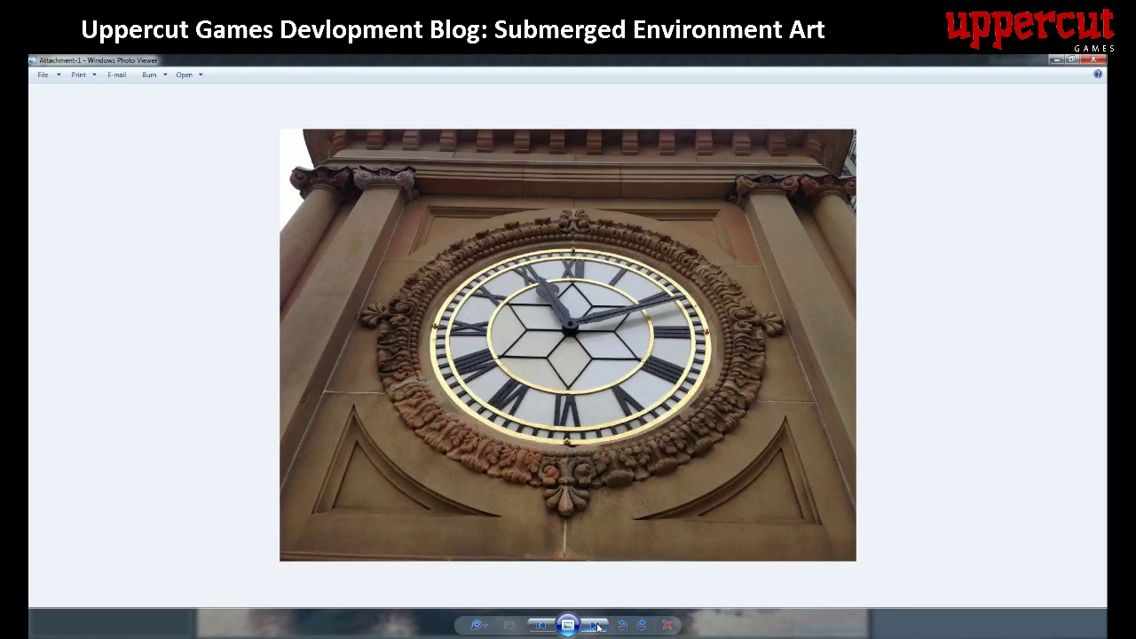
click(597, 626)
click(598, 626)
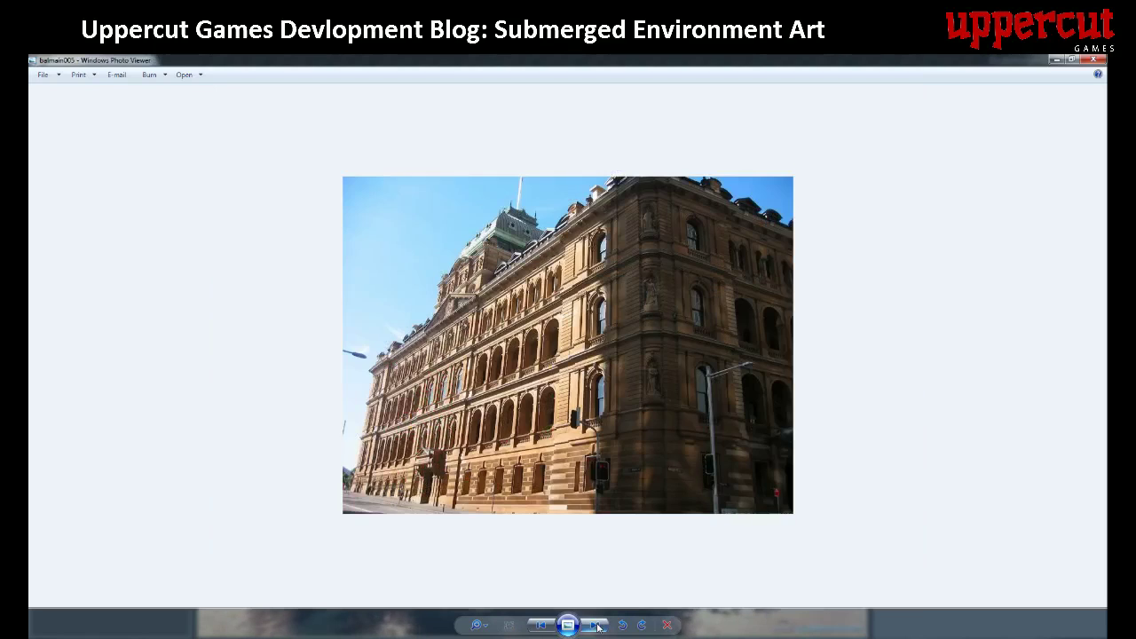
click(597, 626)
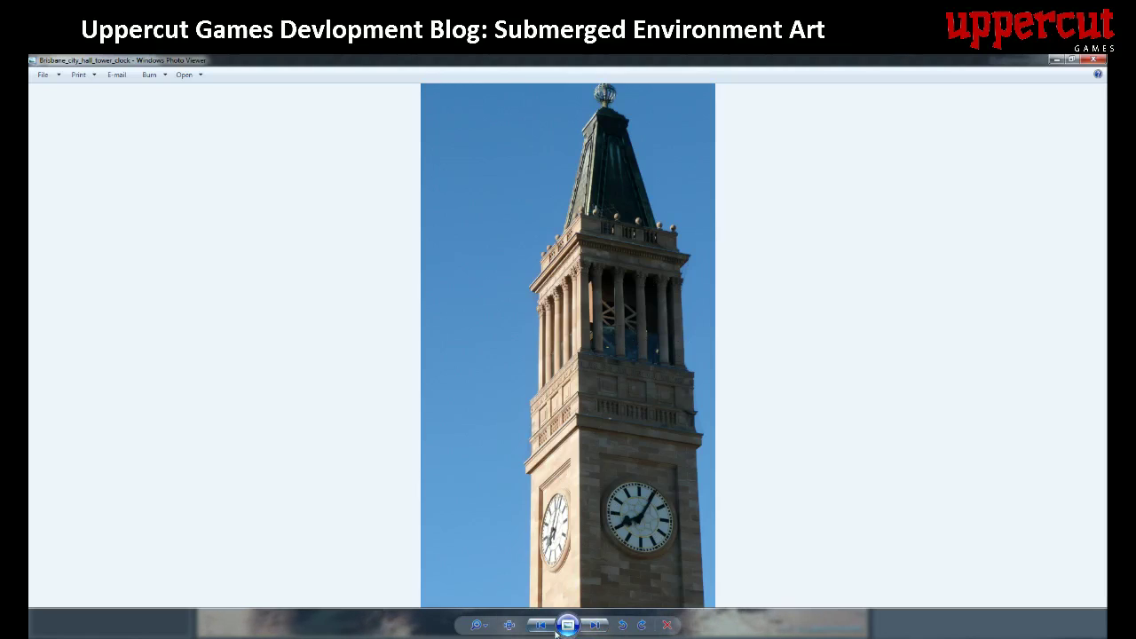
- Open the Brisbane Town Hall photo and examine its clock tower up close
click(594, 626)
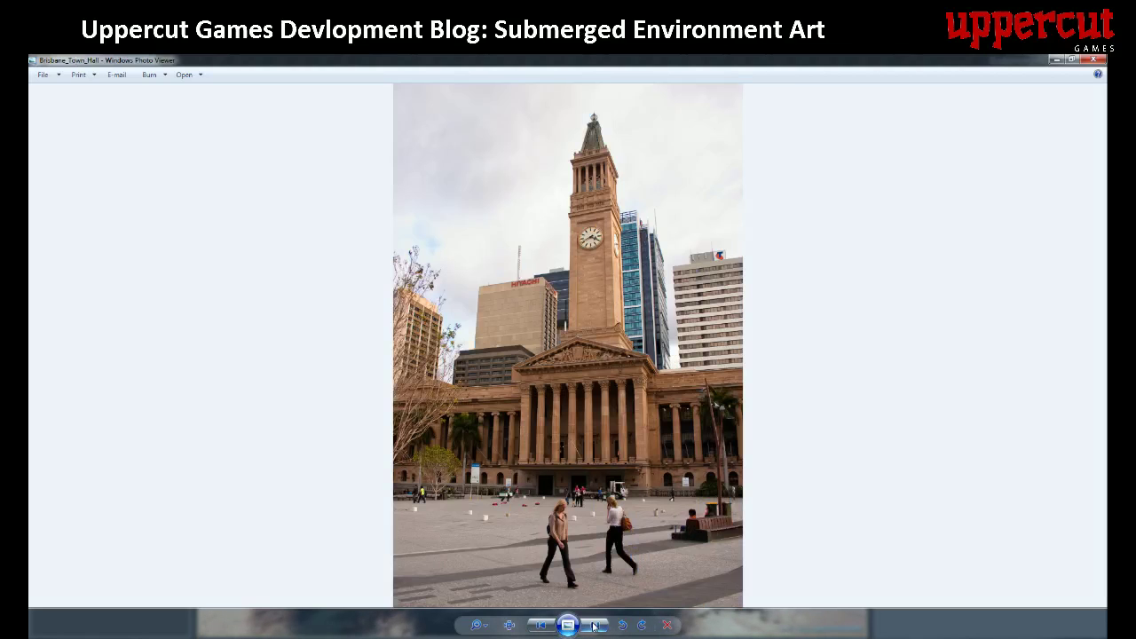
scroll(602, 562, up, 3)
drag(636, 190, 650, 449)
scroll(657, 425, up, 1)
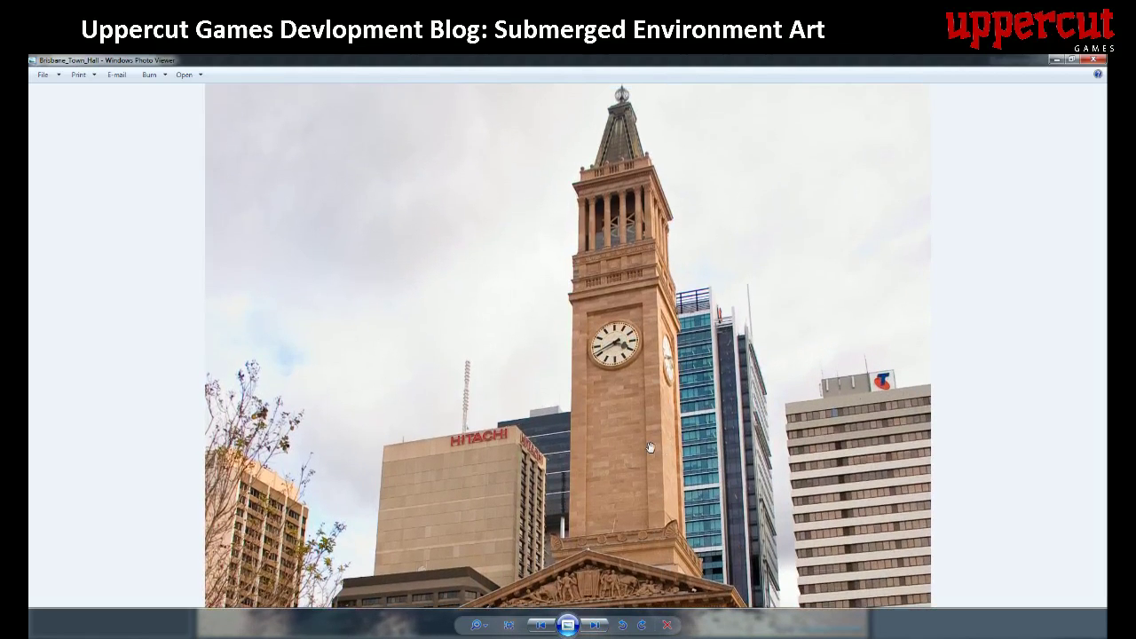
- Browse onward through the Brisbane City Hall, solar panel roof and Queen Victoria Building photos to the Sydney Town Hall photo taken from below
click(596, 626)
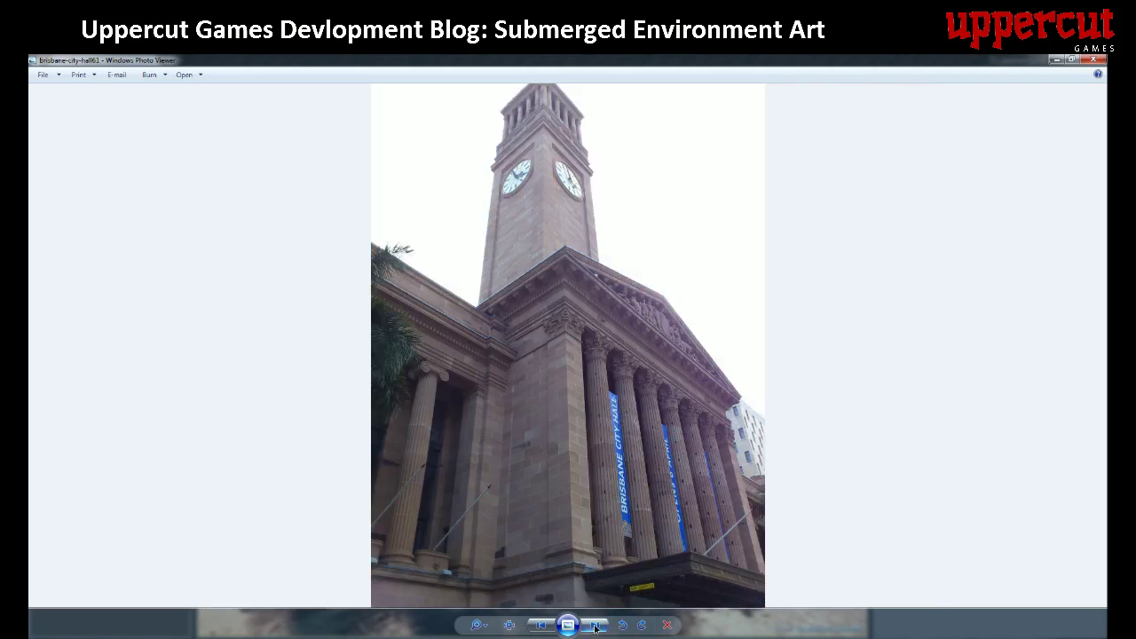
click(596, 626)
click(596, 626)
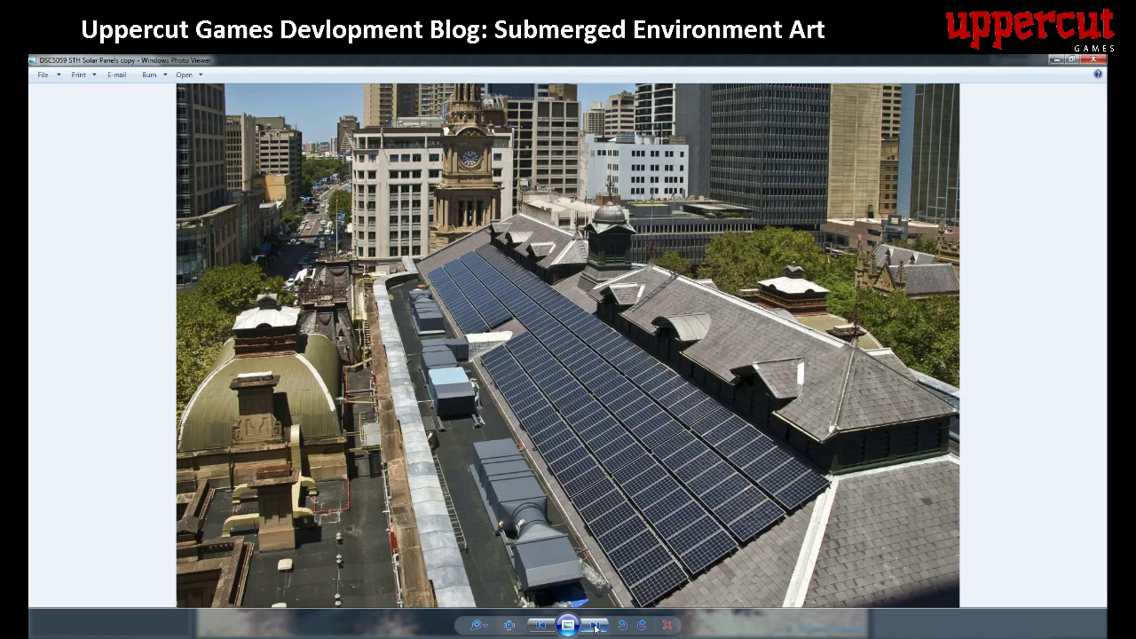
click(595, 626)
click(596, 626)
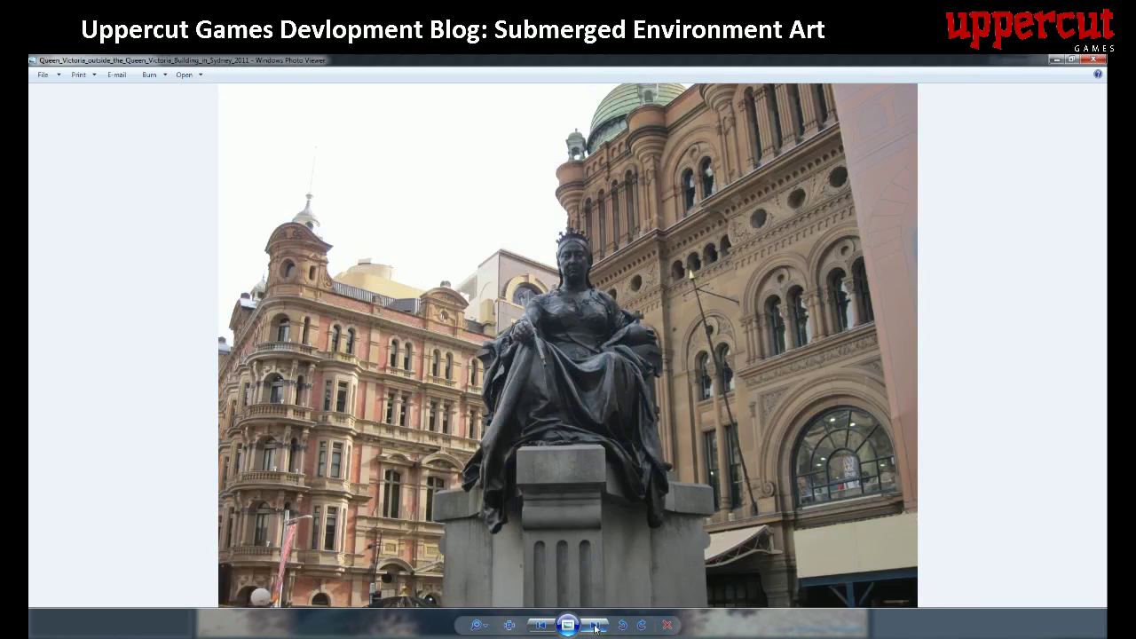
click(596, 626)
click(596, 626)
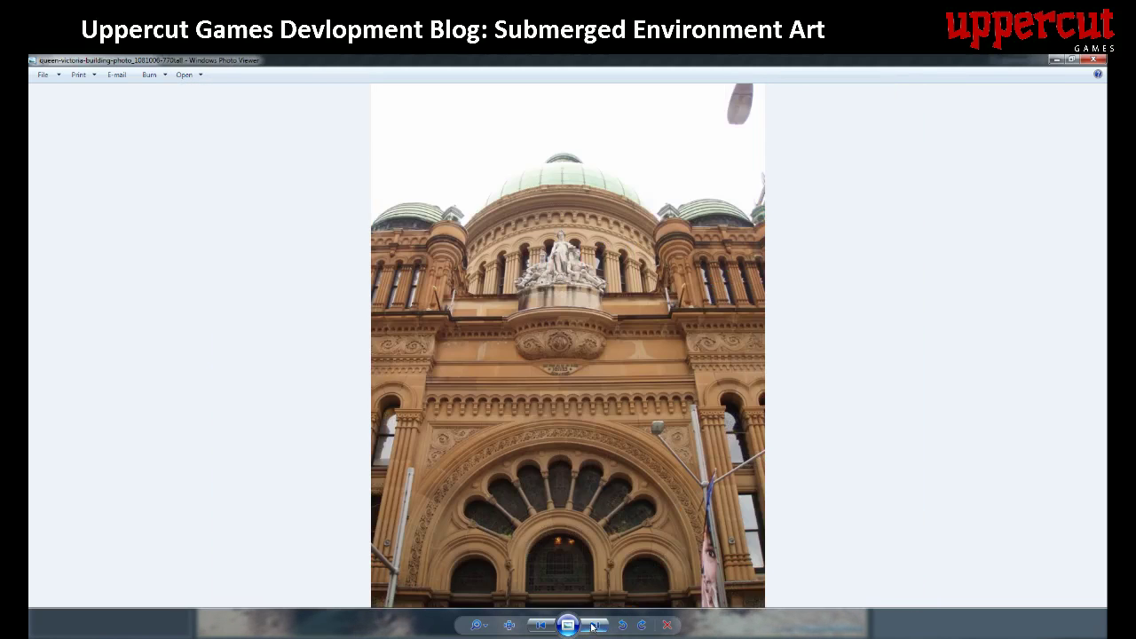
click(596, 626)
click(596, 626)
click(596, 626)
click(596, 626)
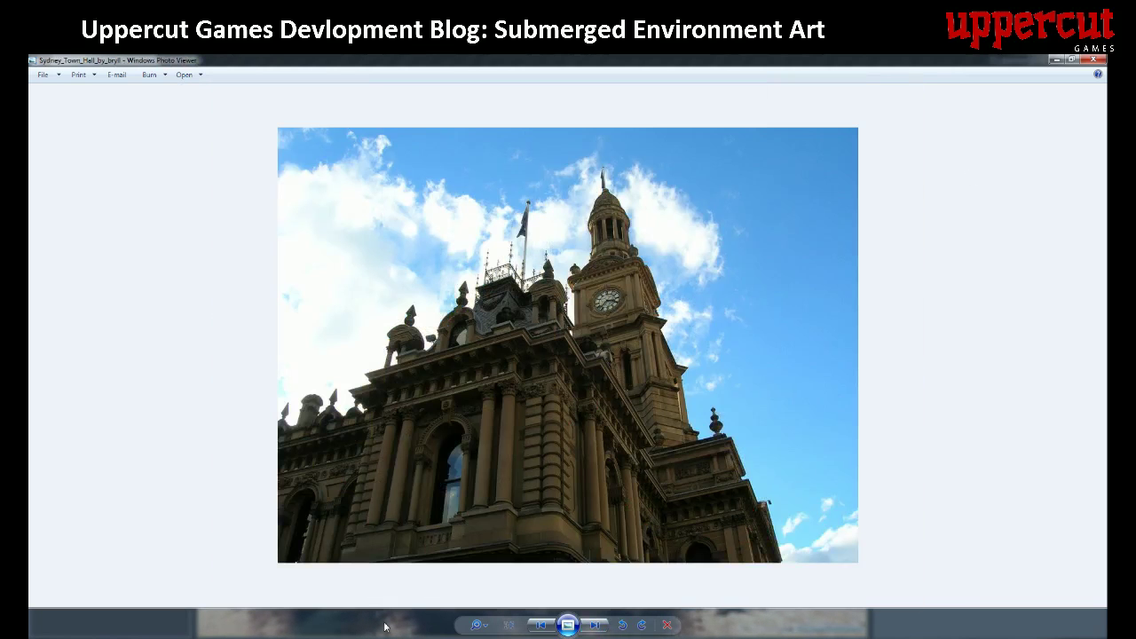
- Switch to 3ds Max and inspect the tower model's brickwork and overall shape from several angles
key(alt+Tab)
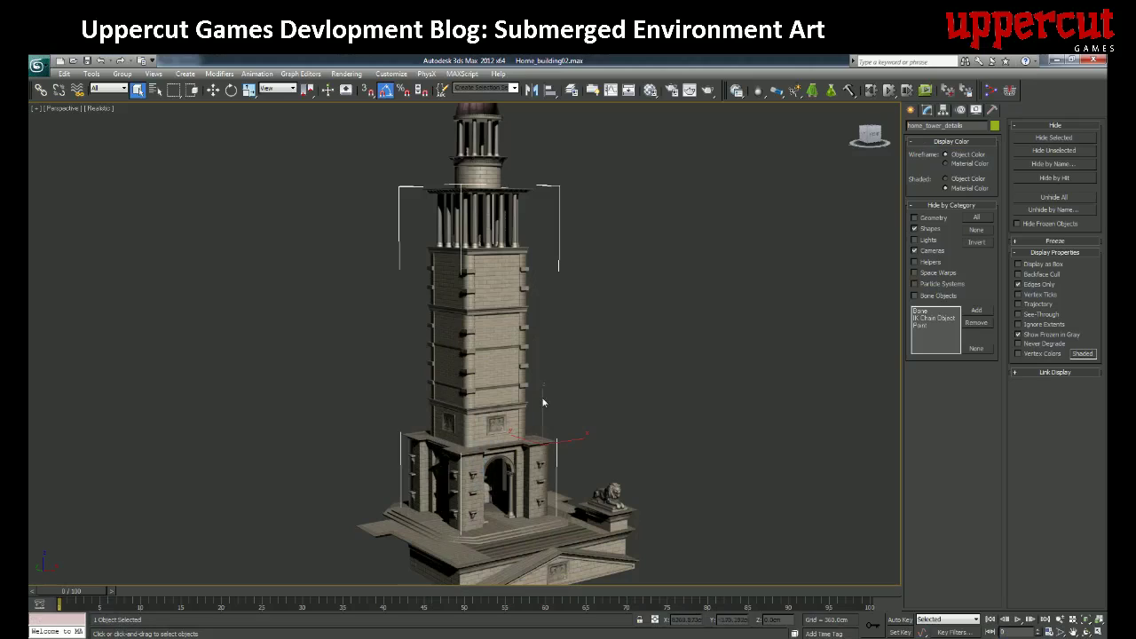
click(1086, 632)
drag(521, 388, 510, 333)
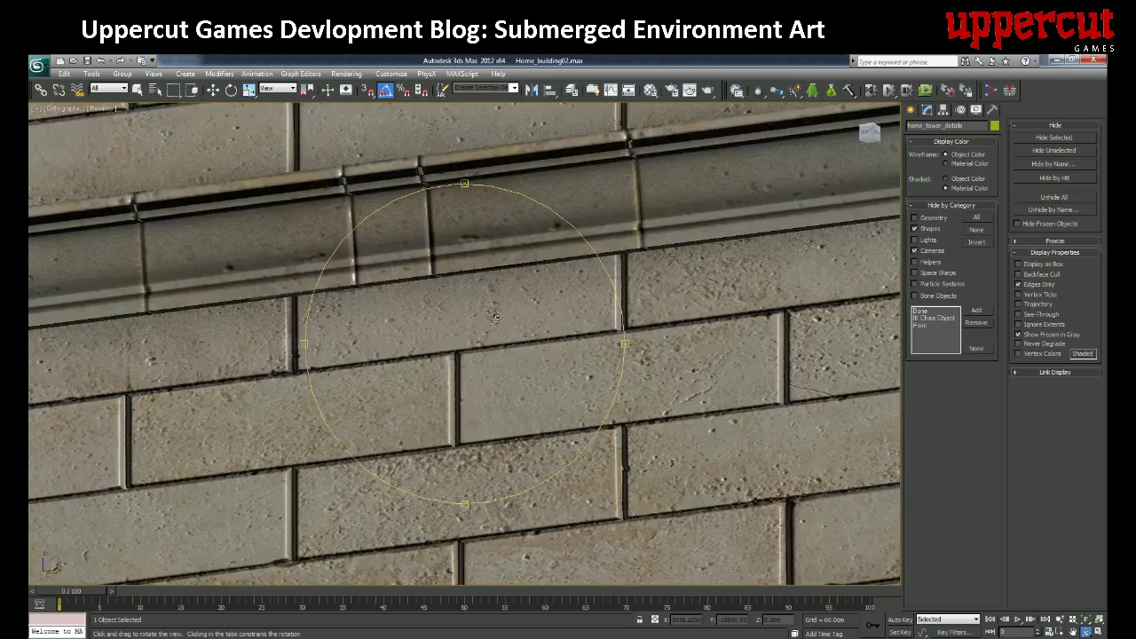
scroll(494, 318, down, 10)
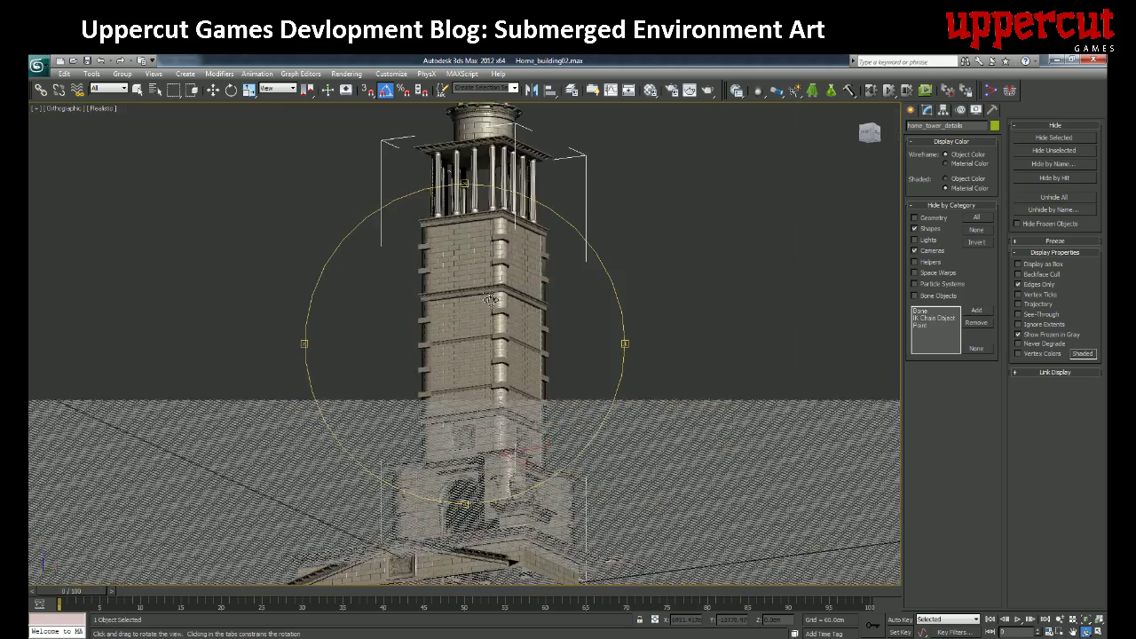
drag(508, 380, 524, 293)
drag(581, 367, 531, 321)
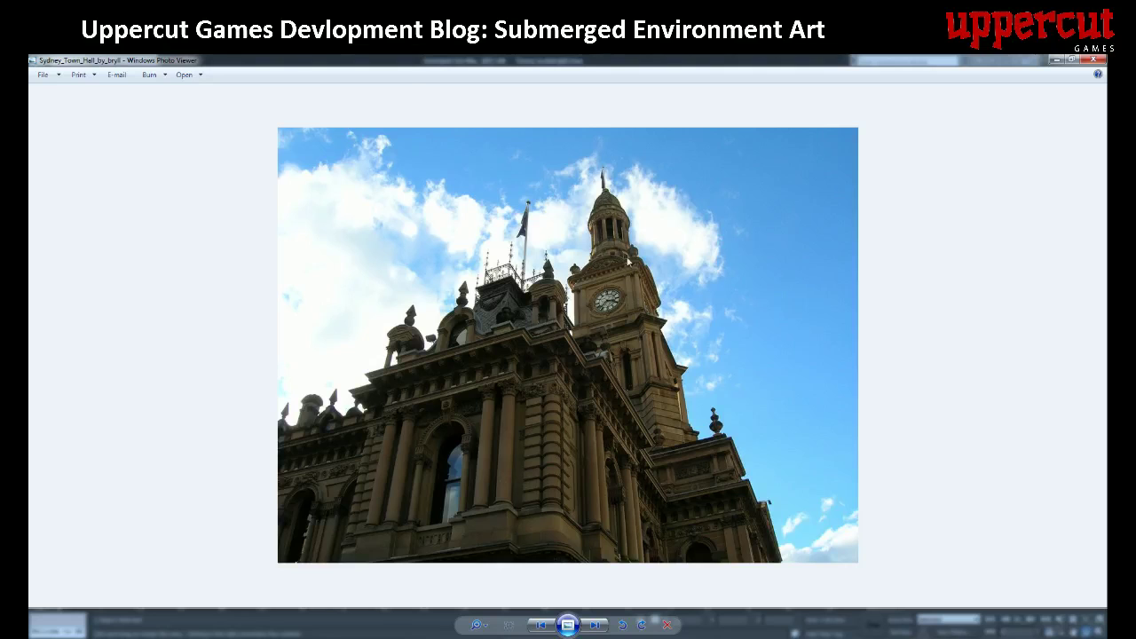
- Switch to the reference photos and browse forward from the Sydney Town Hall photo to the water-level image
click(594, 625)
click(595, 625)
click(595, 625)
click(595, 626)
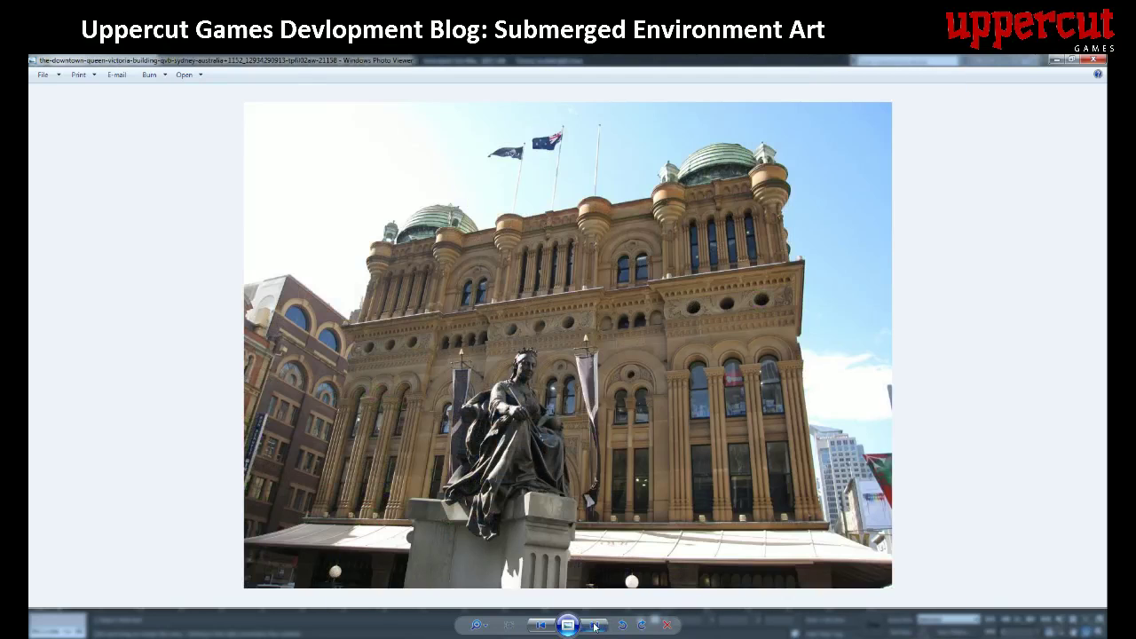
click(595, 625)
click(595, 625)
click(595, 625)
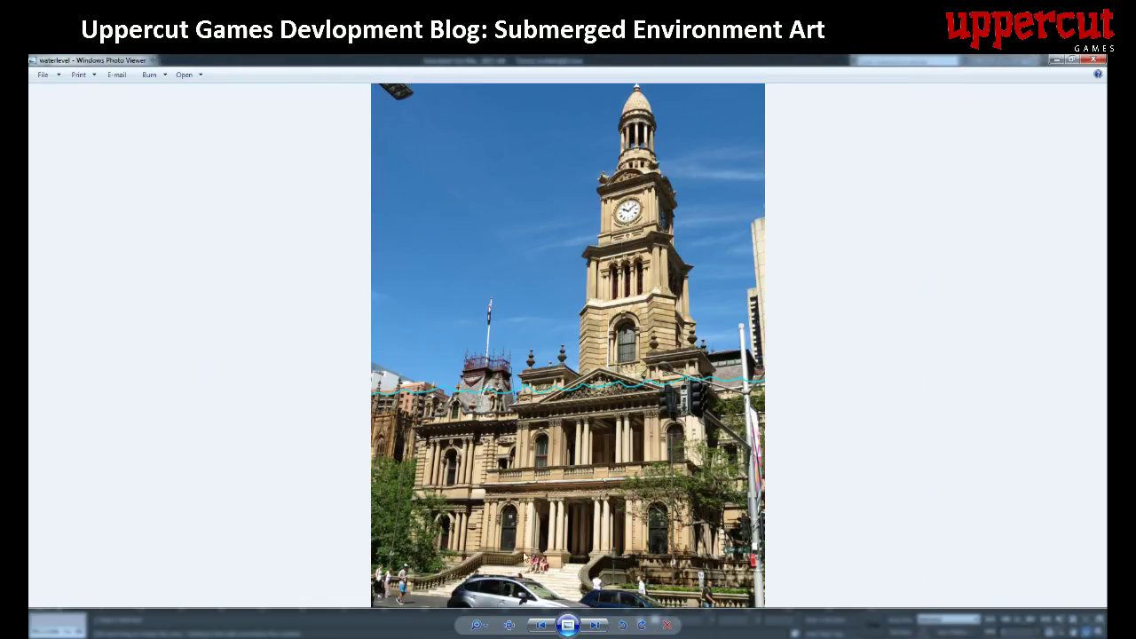
- Continue forward through the reference set, past the Sydney Town Hall clock tower close-up and the balmain005 sandstone building photo
click(593, 625)
click(594, 625)
click(593, 625)
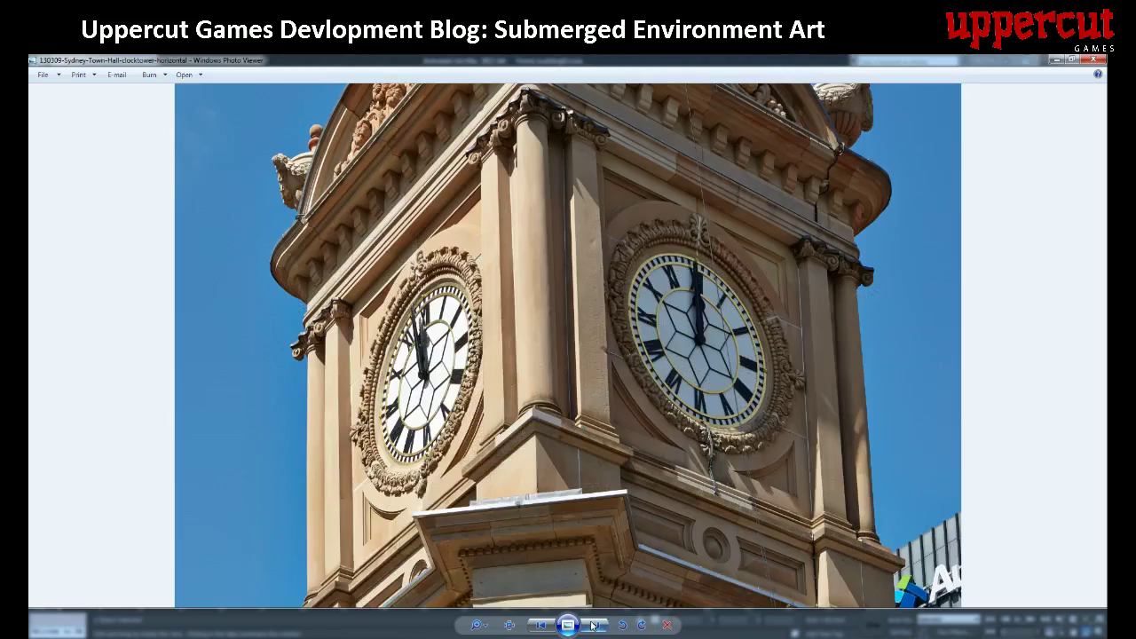
click(593, 625)
click(593, 625)
click(593, 625)
click(593, 625)
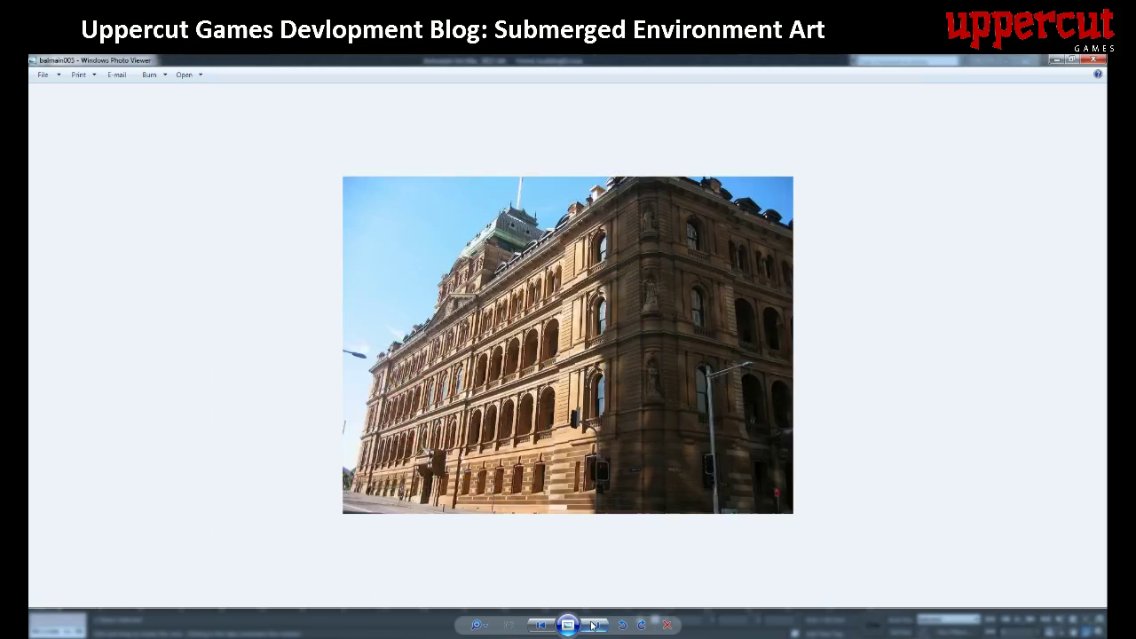
click(593, 625)
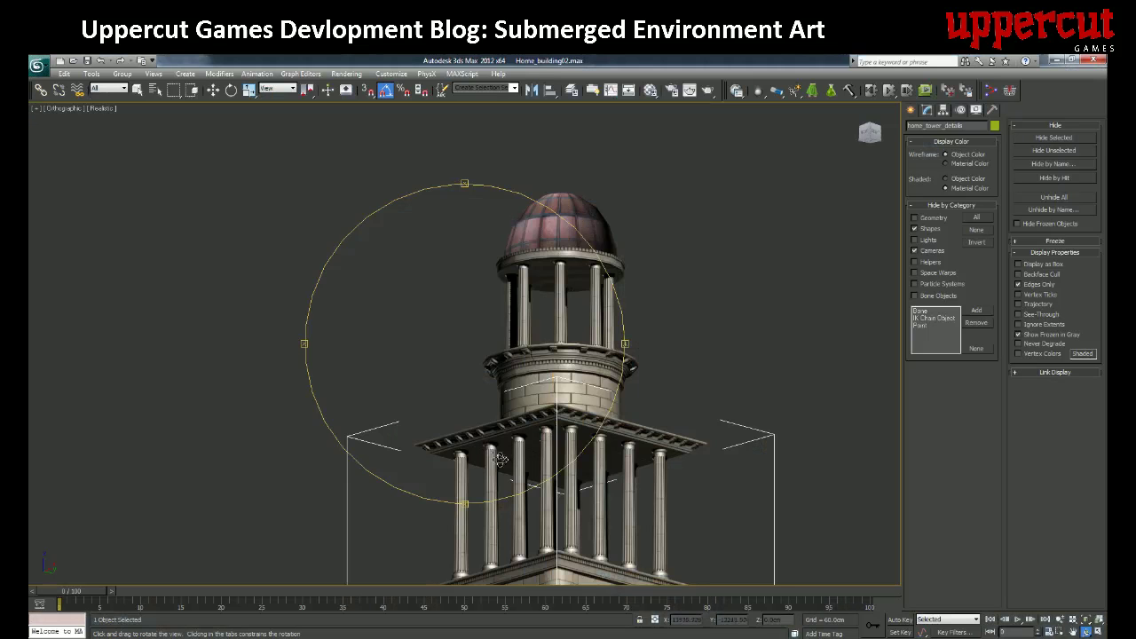
- Switch to 3ds Max and inspect the tower model from its dome and colonnades down to the arched base
drag(538, 435, 533, 264)
drag(529, 314, 490, 302)
scroll(517, 403, up, 2)
middle_drag(517, 403, 518, 330)
drag(518, 330, 531, 407)
scroll(531, 408, up, 2)
middle_drag(531, 407, 529, 352)
drag(529, 352, 548, 373)
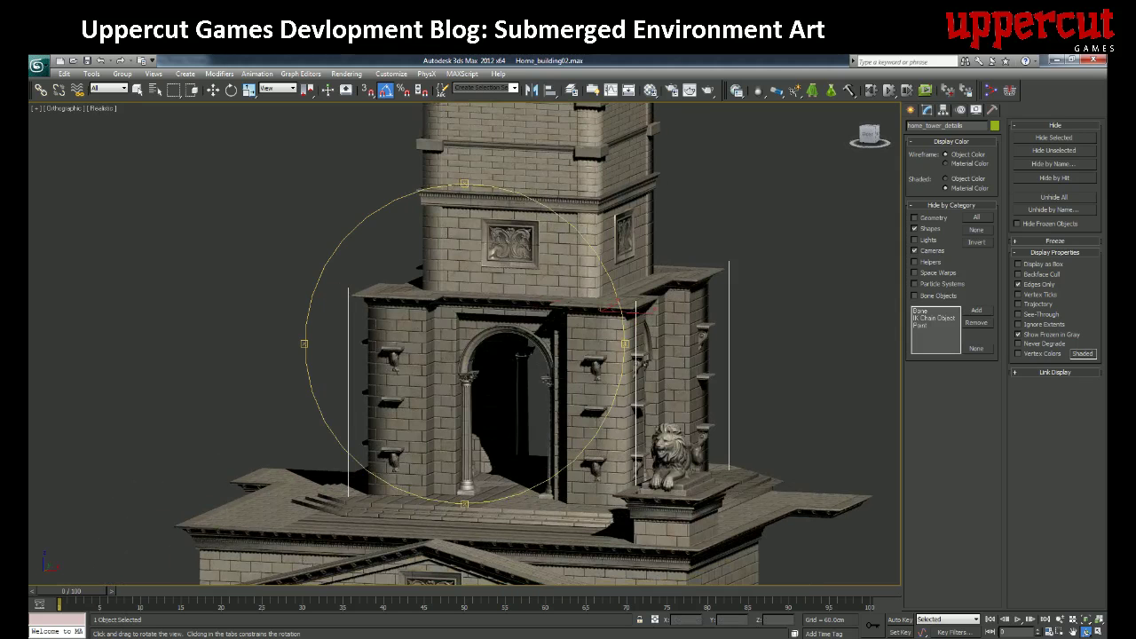
- Switch to the reference photos and browse backward from the Brisbane clock tower to the water-level town hall image
key(alt+Tab)
click(540, 625)
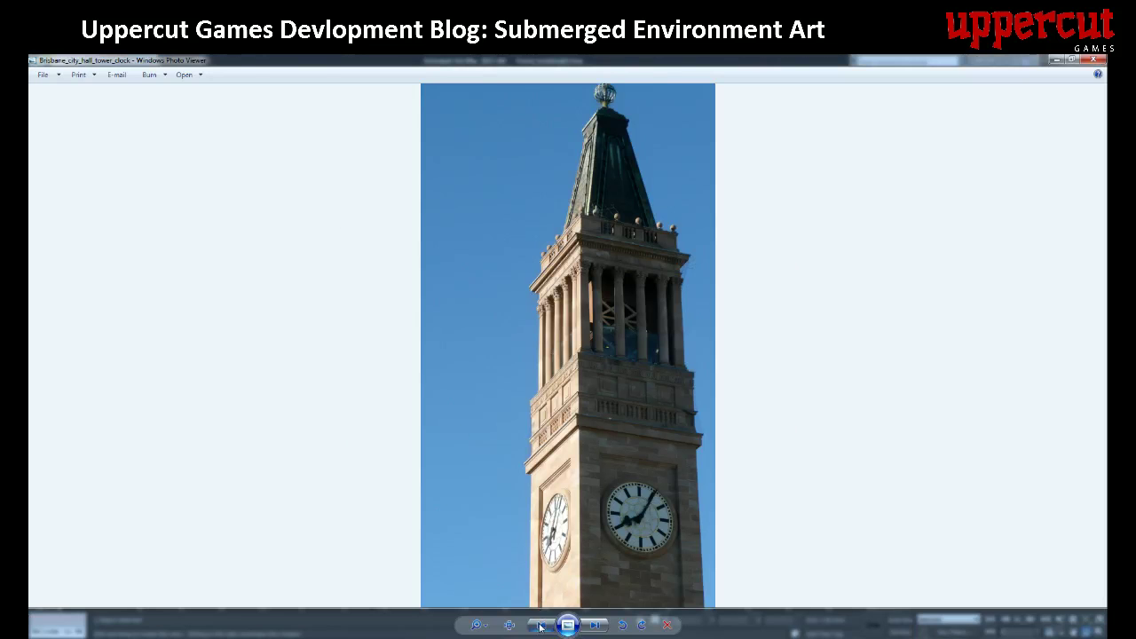
click(540, 625)
click(541, 626)
click(540, 625)
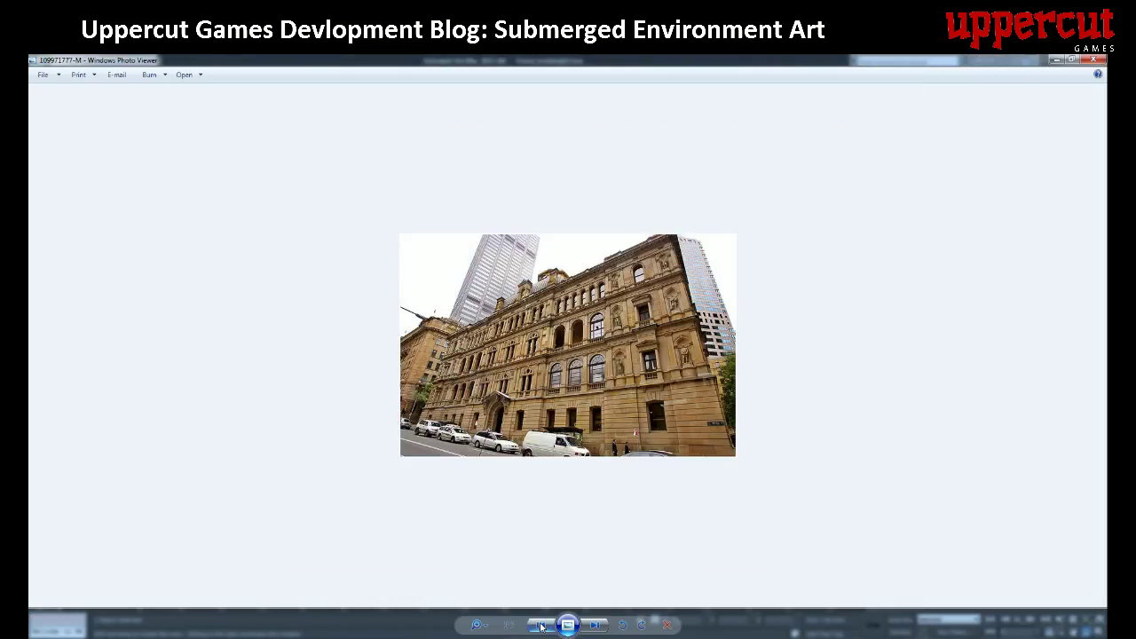
click(541, 625)
click(540, 626)
click(541, 625)
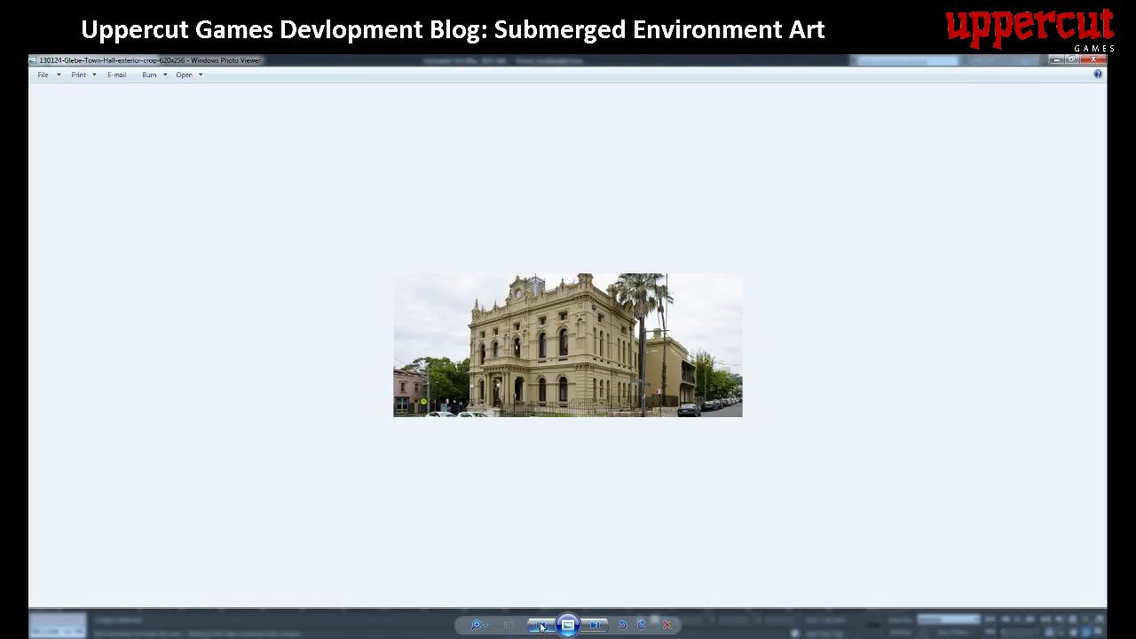
click(541, 625)
click(541, 625)
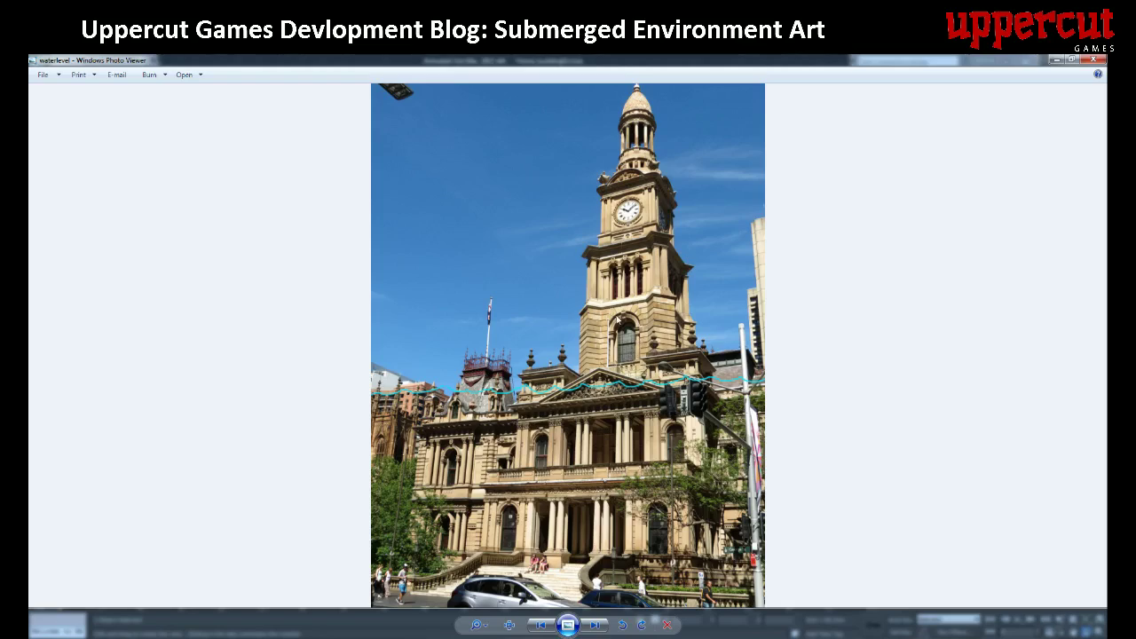
- Return to 3ds Max and select the Home_tower object forming the tower's main brick shaft
click(1053, 62)
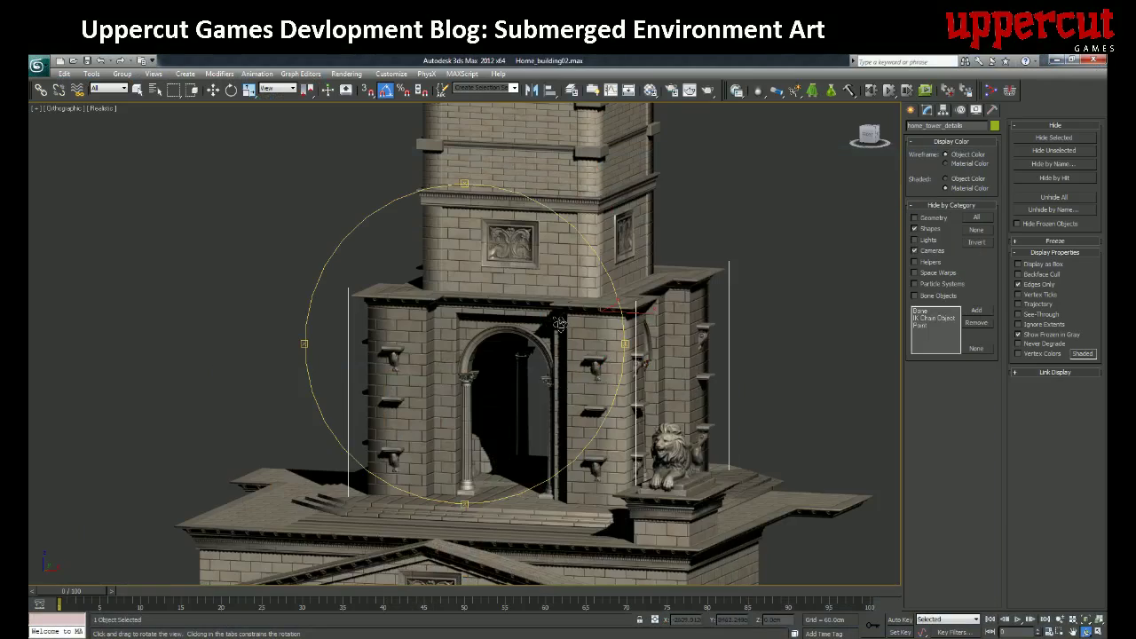
mouse_move(559, 325)
mouse_down()
mouse_move(543, 359)
mouse_move(568, 351)
mouse_move(553, 347)
mouse_up()
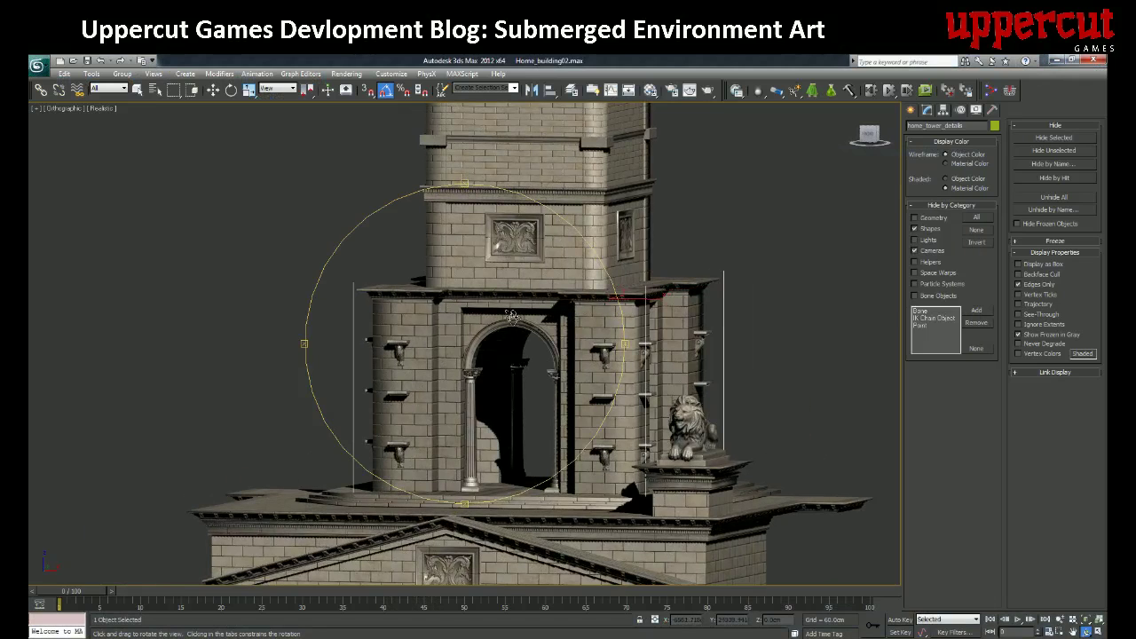
scroll(511, 318, down, 5)
drag(505, 297, 470, 311)
middle_drag(485, 246, 485, 350)
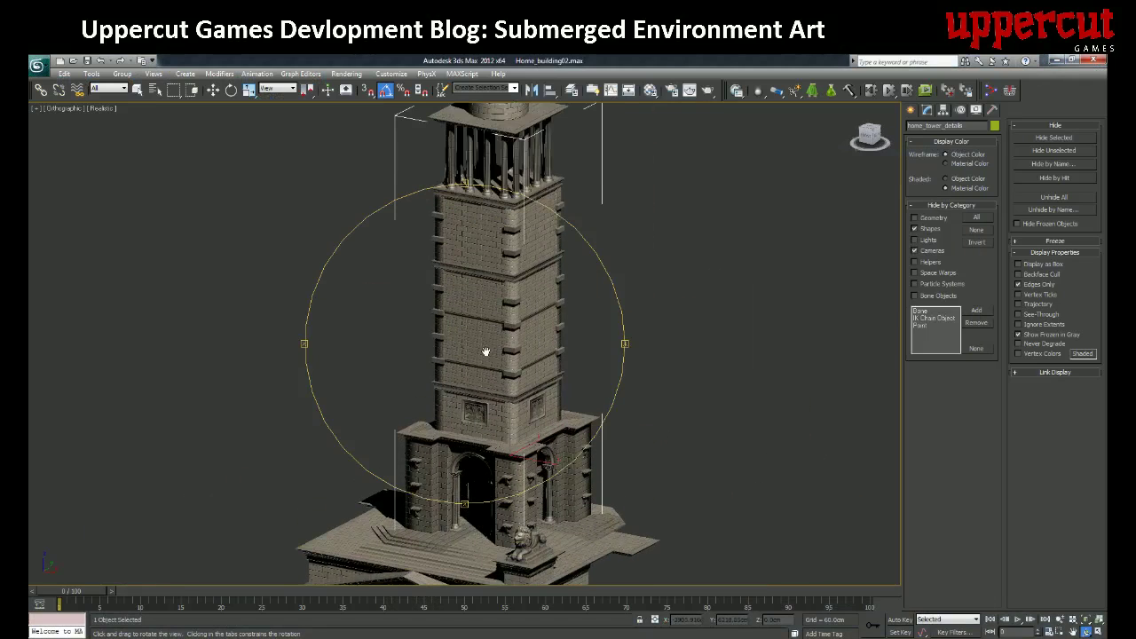
right_click(472, 305)
click(473, 293)
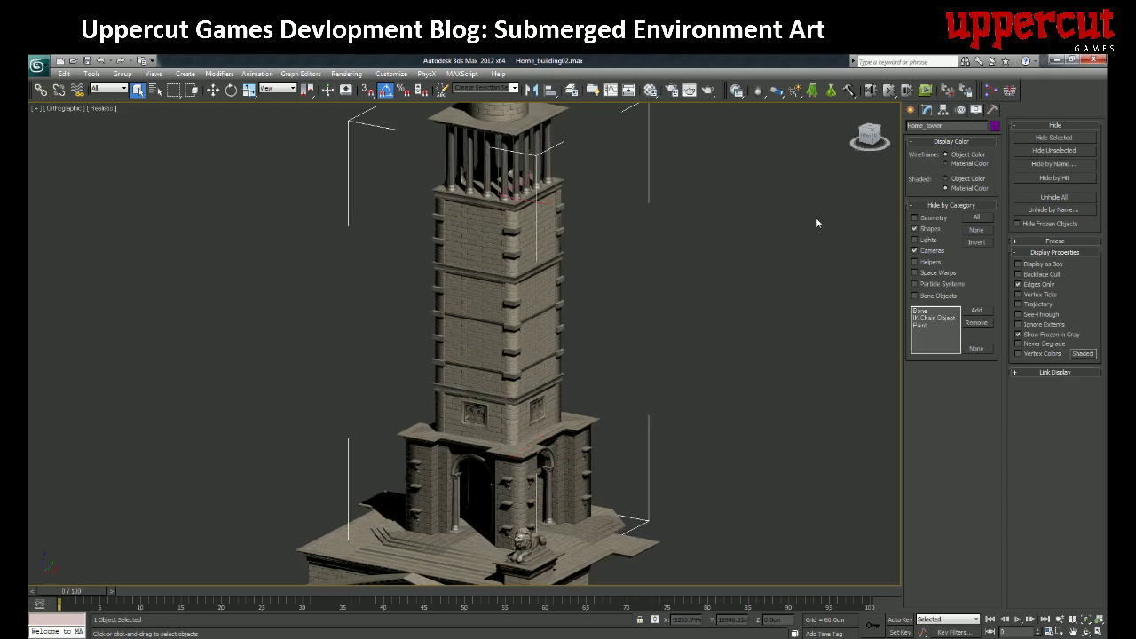
- Hide everything except the selected Home_tower shaft and examine its mesh edges over the brick shading
click(1065, 152)
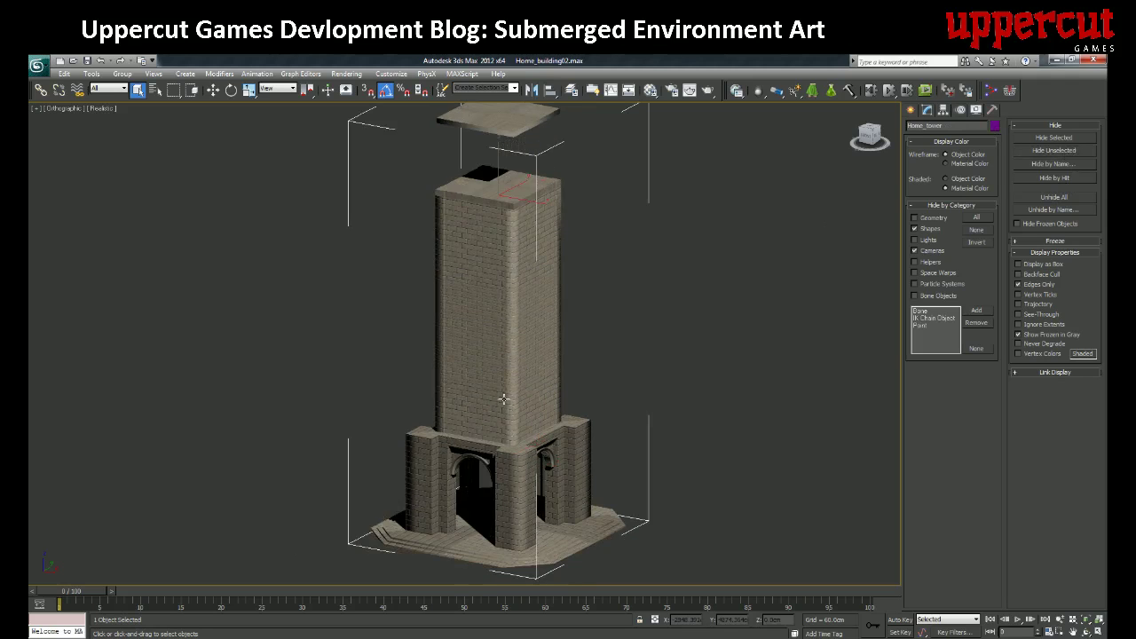
key(F4)
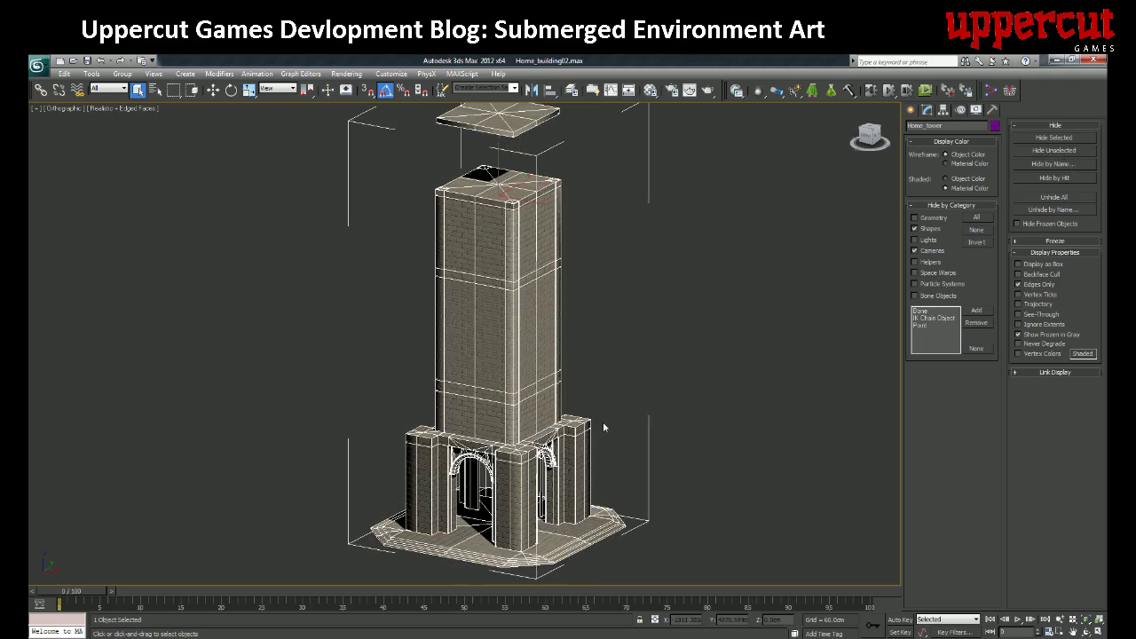
scroll(475, 388, up, 8)
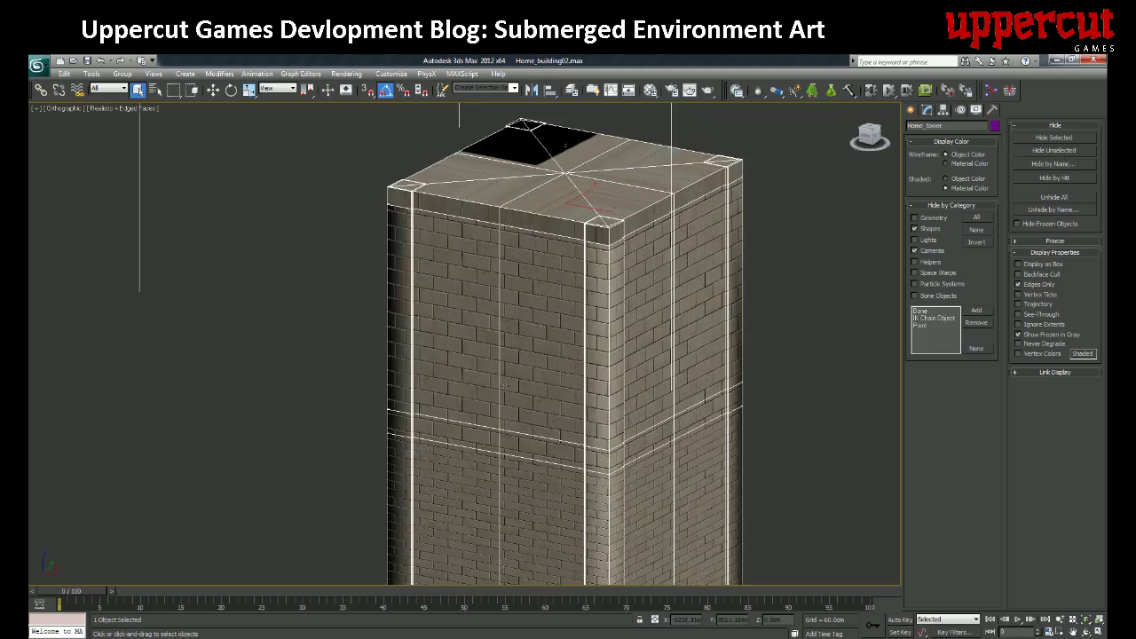
scroll(516, 403, down, 4)
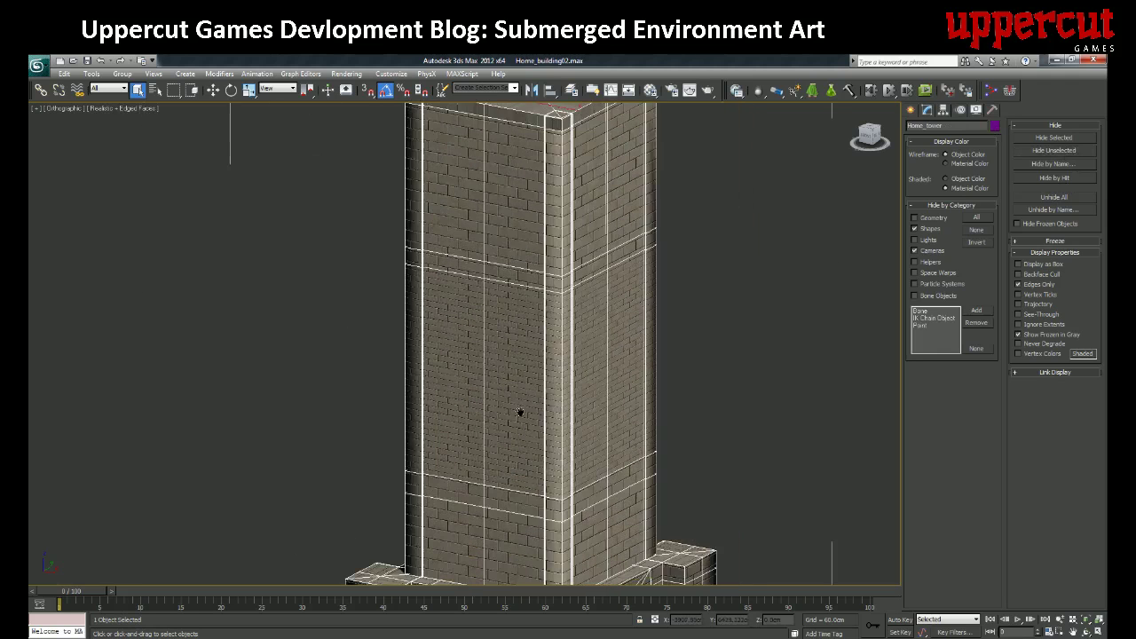
scroll(532, 321, down, 3)
key(F4)
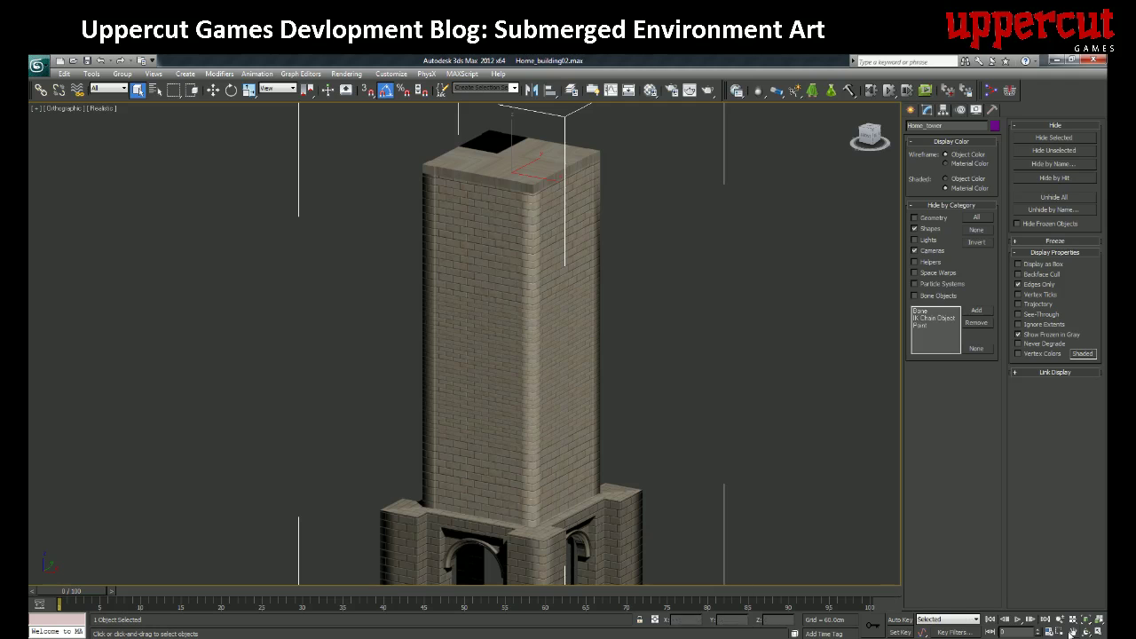
- Orbit around the isolated tower and examine its brick shaft and arched base from the front
click(1085, 631)
mouse_move(444, 405)
mouse_down()
mouse_move(473, 357)
mouse_move(487, 422)
mouse_move(505, 404)
mouse_move(489, 405)
mouse_move(497, 372)
mouse_up()
key(F3)
key(F3)
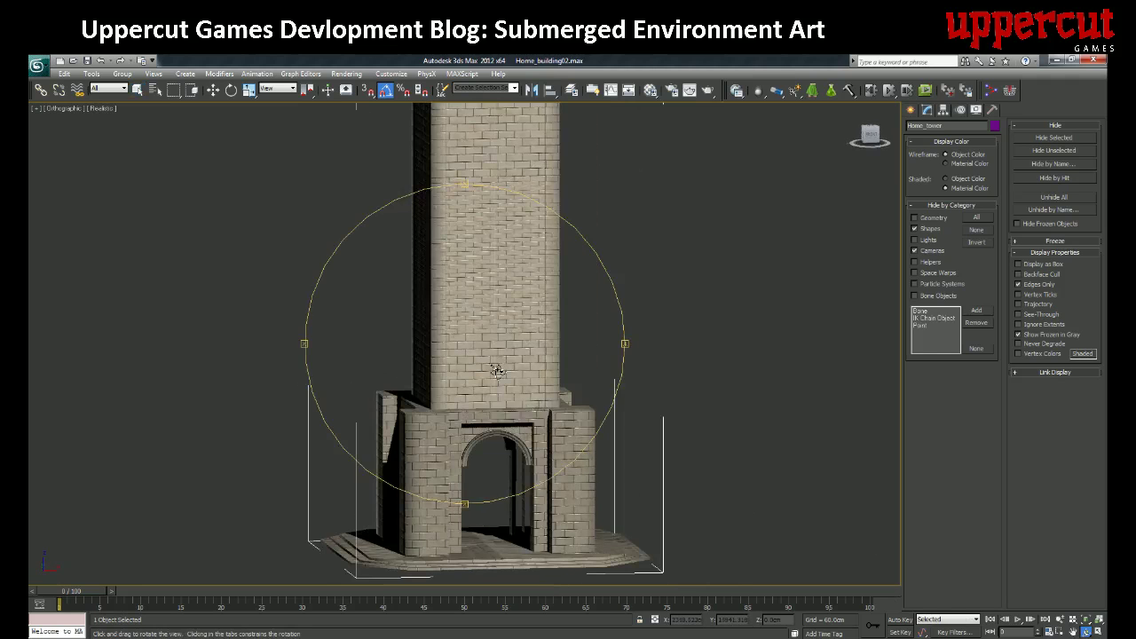
right_click(497, 369)
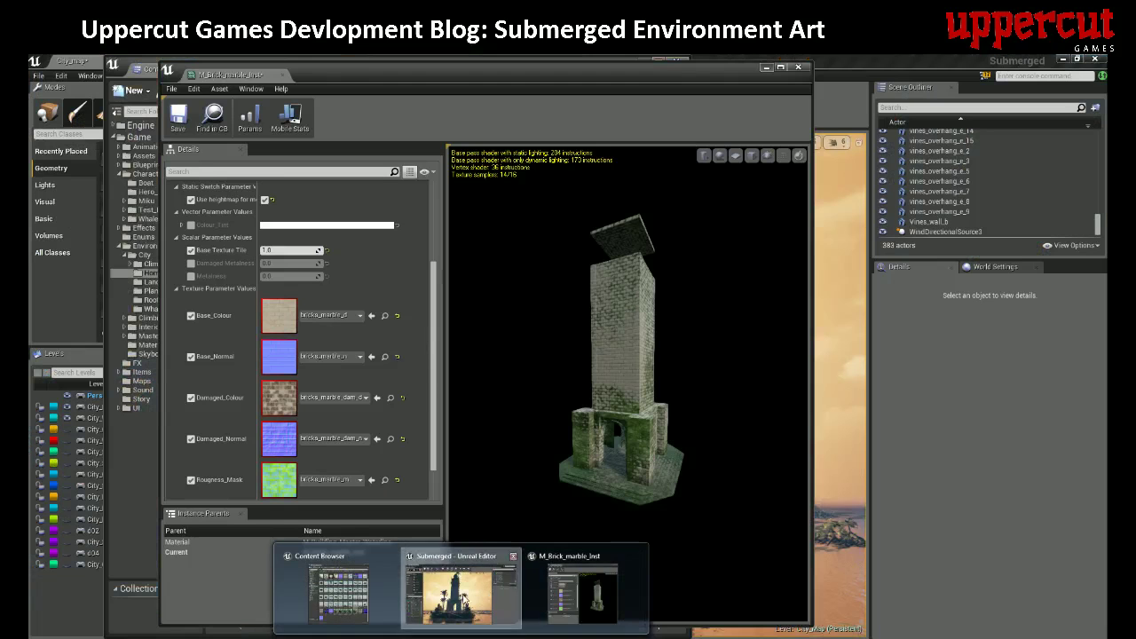
- Switch to Unreal Editor, open the home_tower static mesh from the City Home folder and inspect it from several angles
click(510, 588)
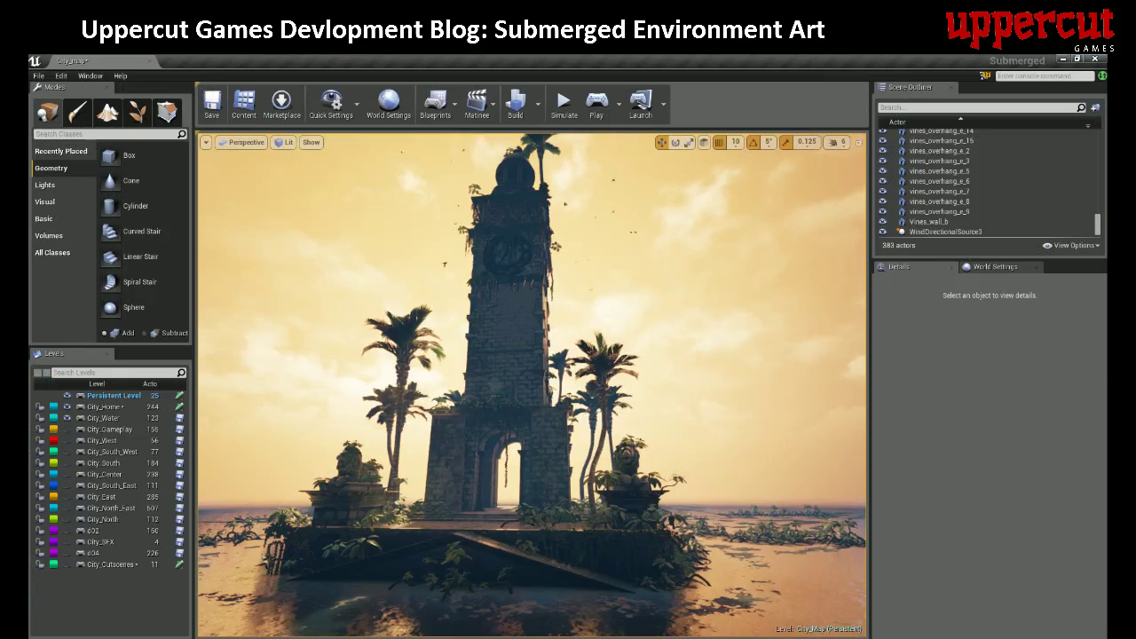
click(243, 104)
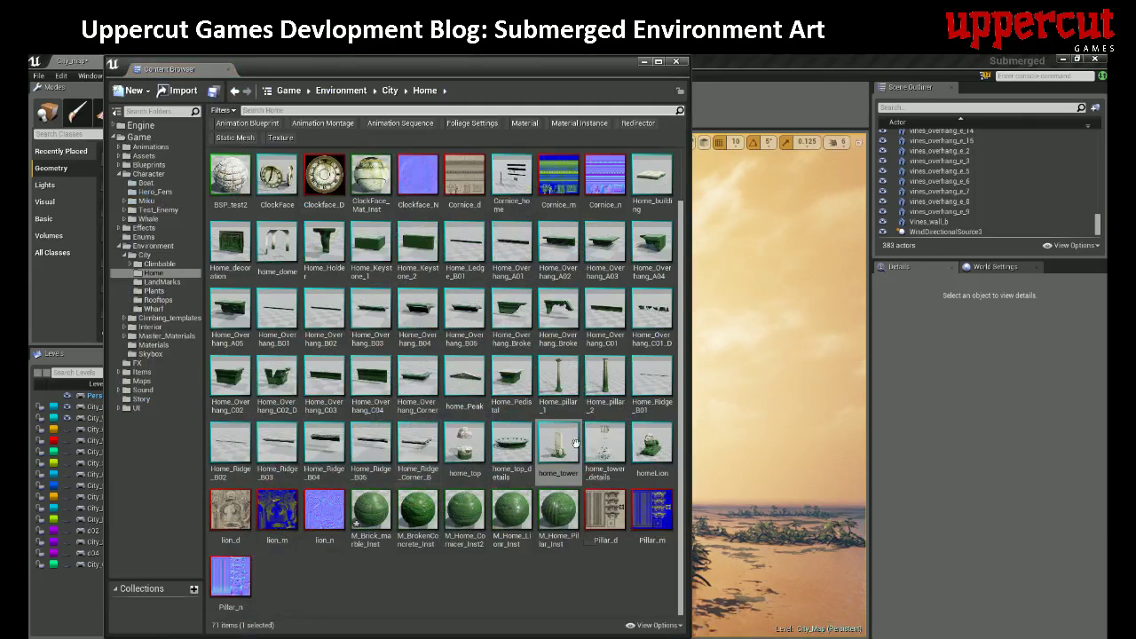
double_click(569, 450)
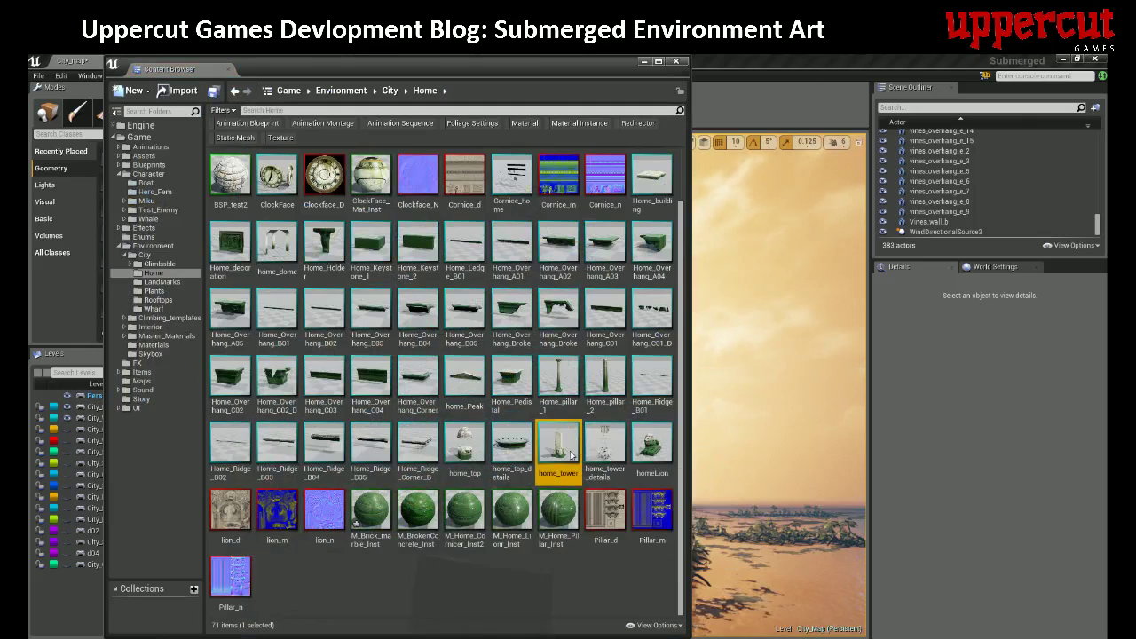
drag(362, 384, 399, 384)
right_drag(400, 384, 399, 328)
drag(399, 329, 373, 329)
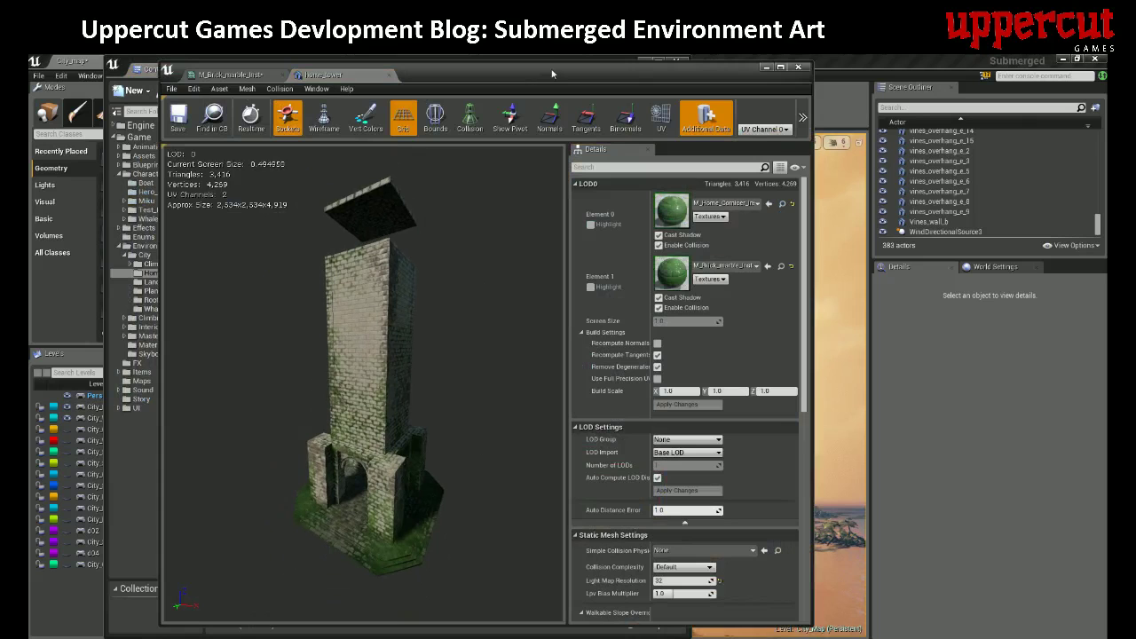
- Return to the level, select home_tower_2 and fill its vertex colours with black in Mesh Paint mode
click(766, 69)
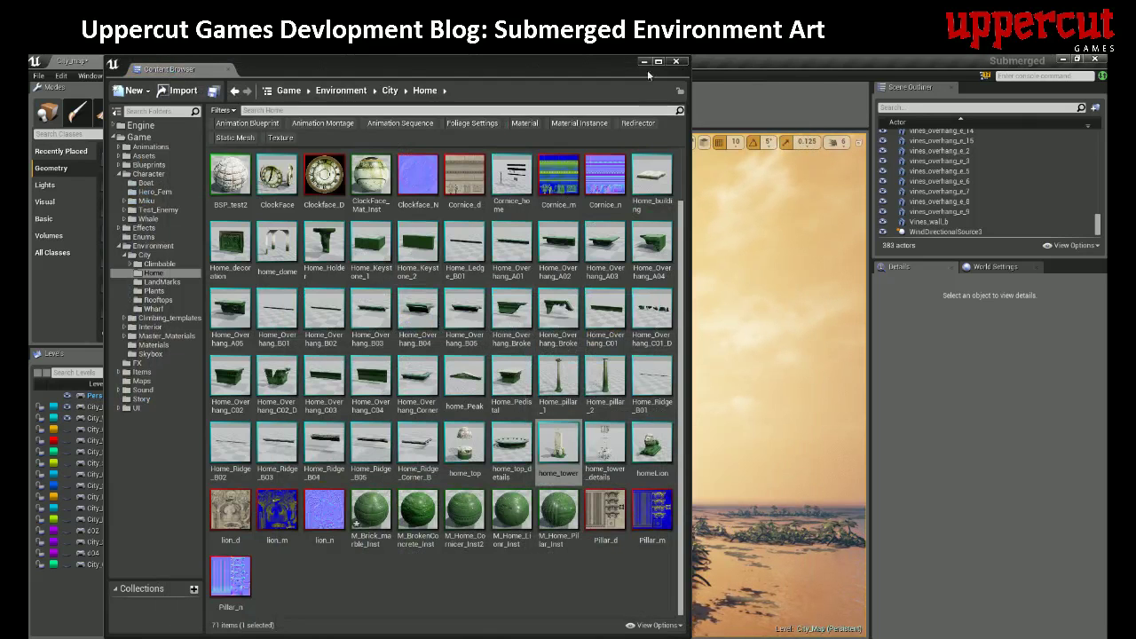
click(645, 62)
click(503, 355)
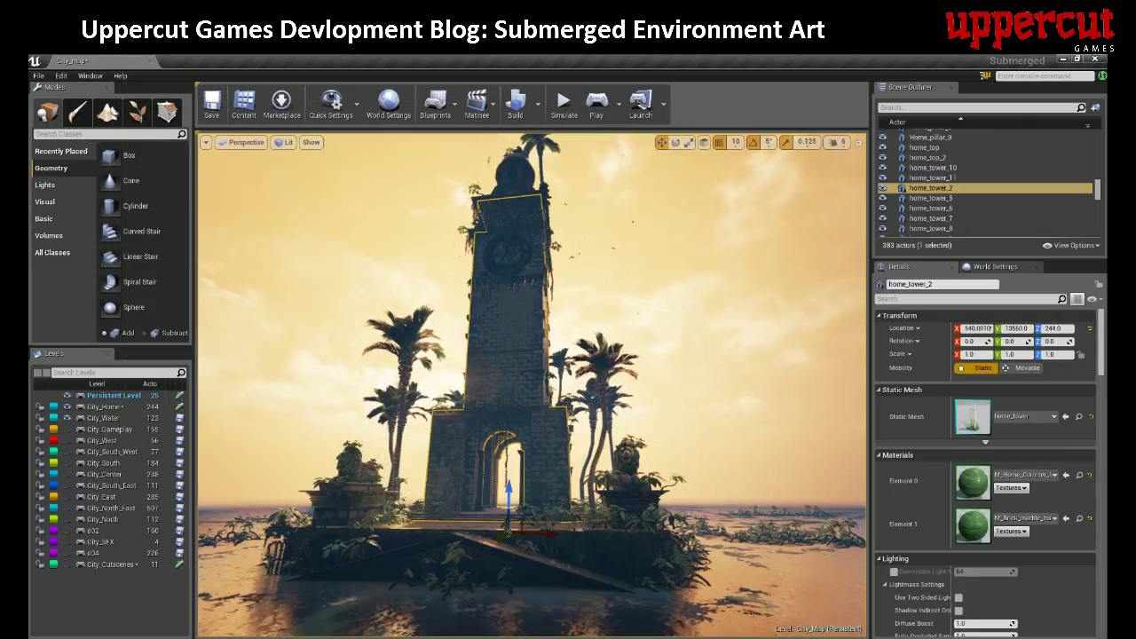
click(79, 114)
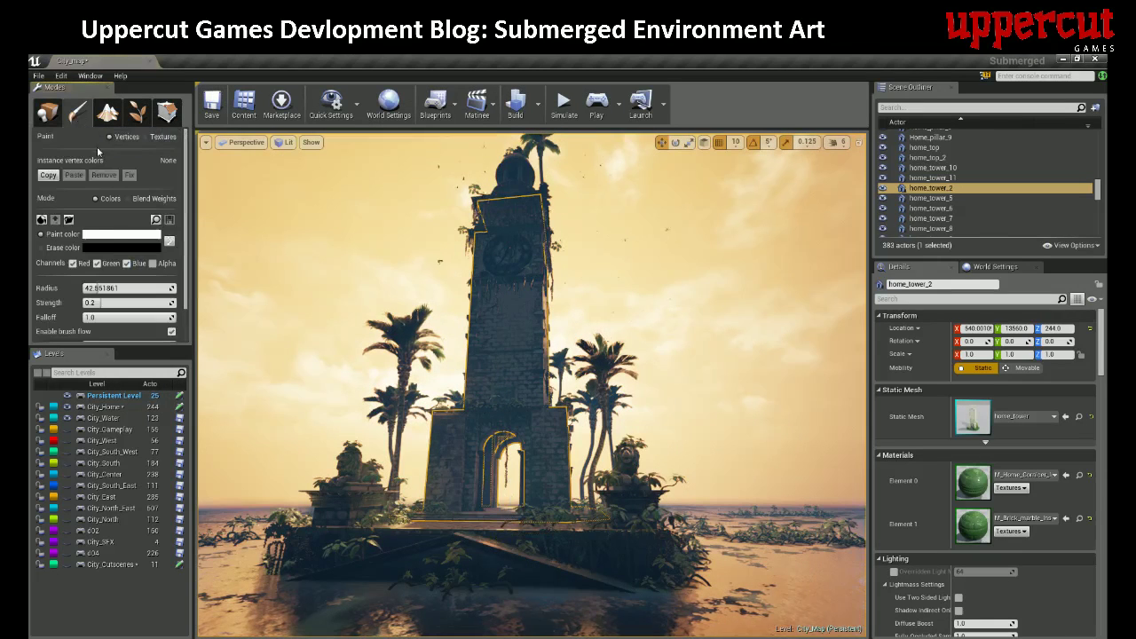
click(170, 242)
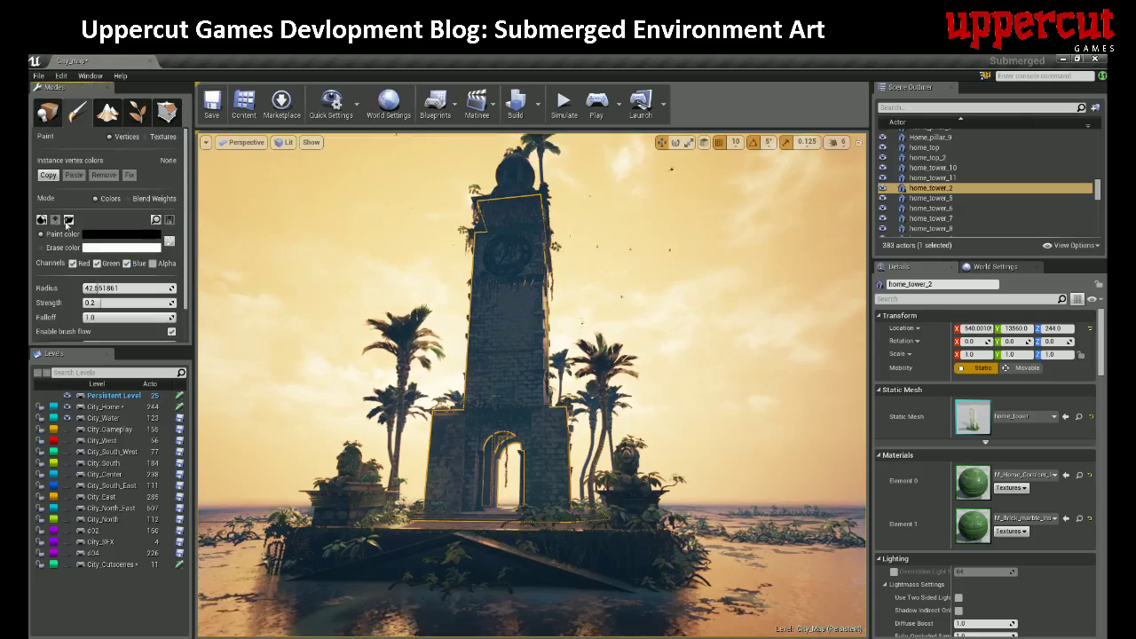
mouse_move(532, 385)
right_down()
mouse_move(533, 372)
mouse_move(639, 390)
mouse_move(533, 372)
mouse_move(559, 372)
mouse_move(573, 355)
mouse_move(480, 341)
mouse_move(661, 359)
mouse_move(595, 351)
mouse_move(612, 360)
mouse_move(595, 351)
mouse_move(613, 346)
mouse_move(527, 298)
mouse_move(568, 276)
mouse_move(515, 356)
mouse_move(506, 393)
right_up()
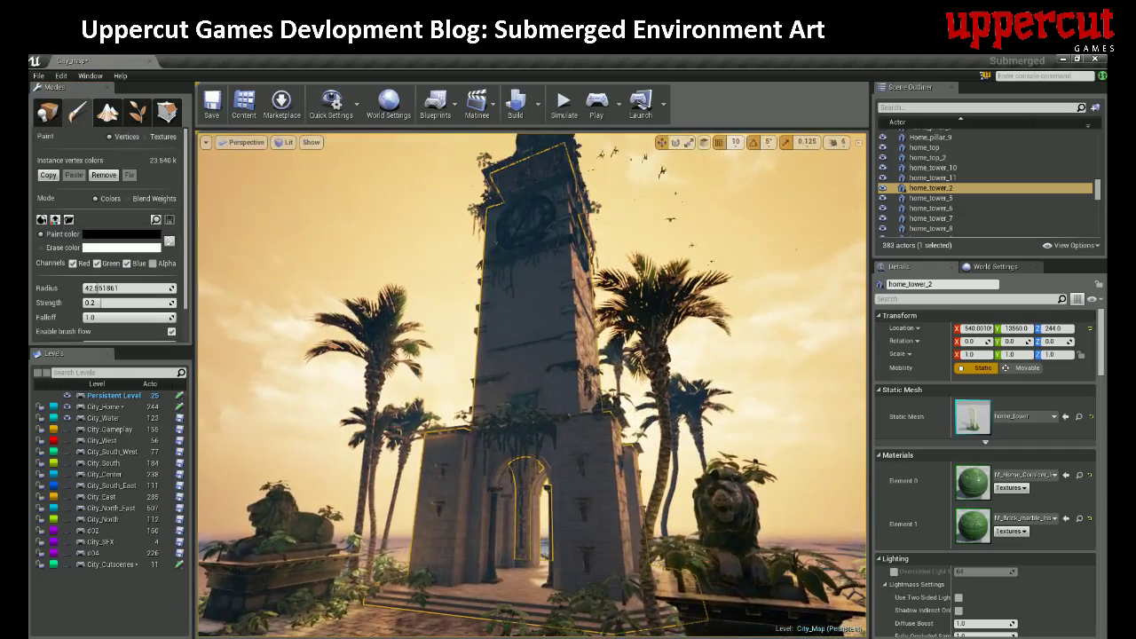
- Inspect the painted tower's arch and walls up close, undo the last vertex paint and leave Mesh Paint mode
alt+drag(550, 347, 487, 428)
mouse_move(533, 385)
right_down()
mouse_move(426, 385)
mouse_move(622, 385)
mouse_move(542, 373)
mouse_move(532, 385)
right_up()
drag(533, 386, 533, 288)
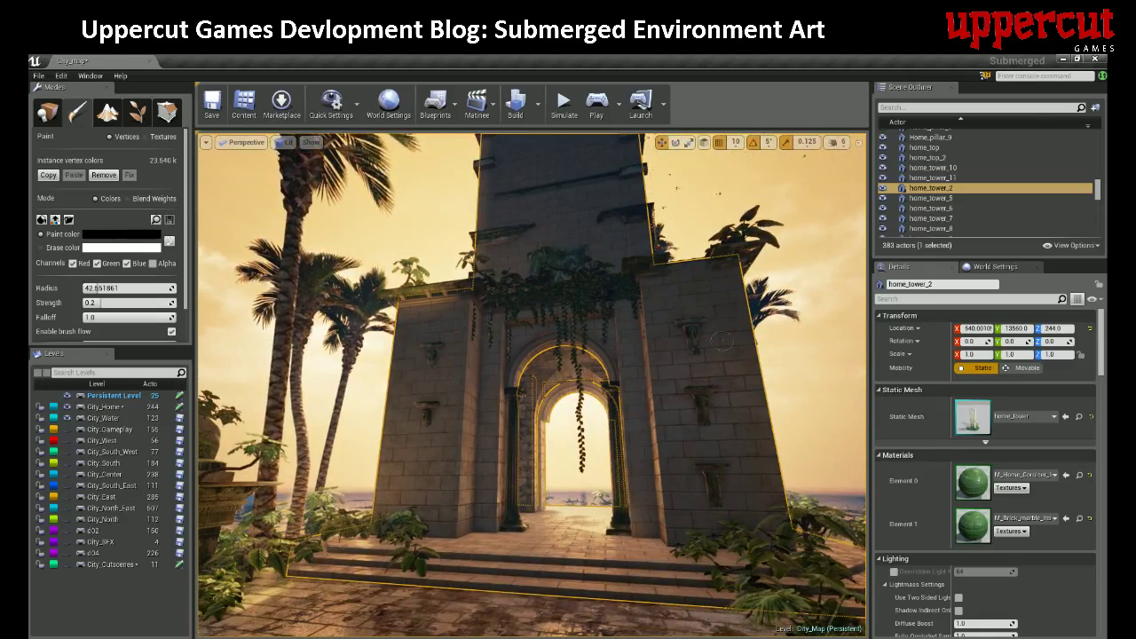
mouse_move(606, 350)
right_down()
mouse_move(763, 342)
mouse_move(710, 328)
mouse_move(605, 351)
right_up()
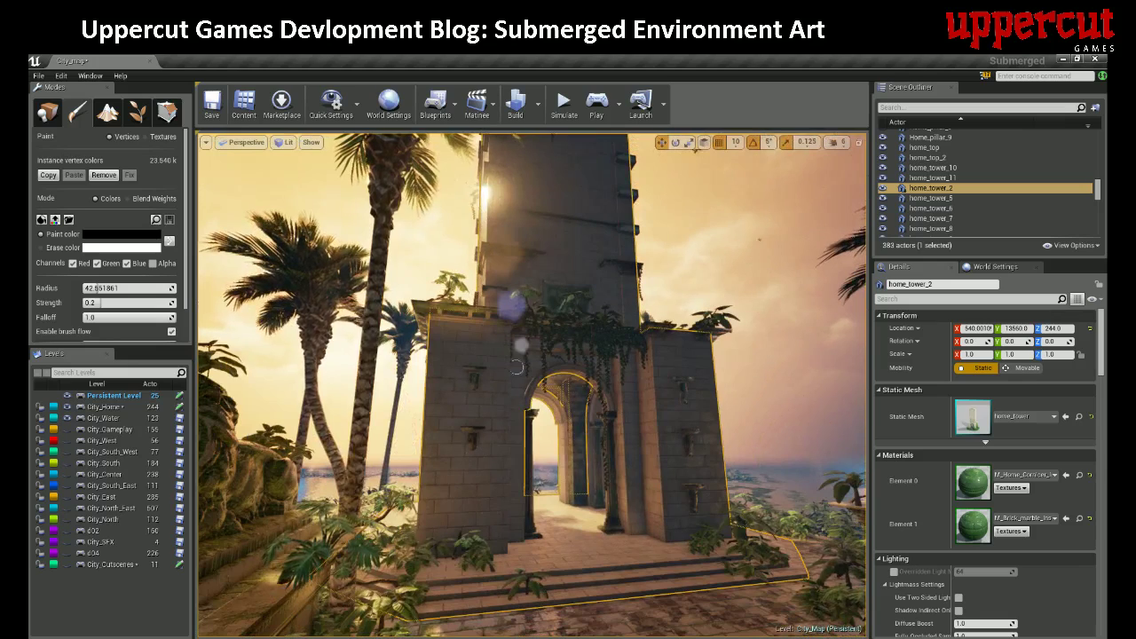
mouse_move(513, 423)
right_down()
mouse_move(513, 316)
mouse_move(501, 419)
mouse_move(399, 471)
mouse_move(509, 477)
right_up()
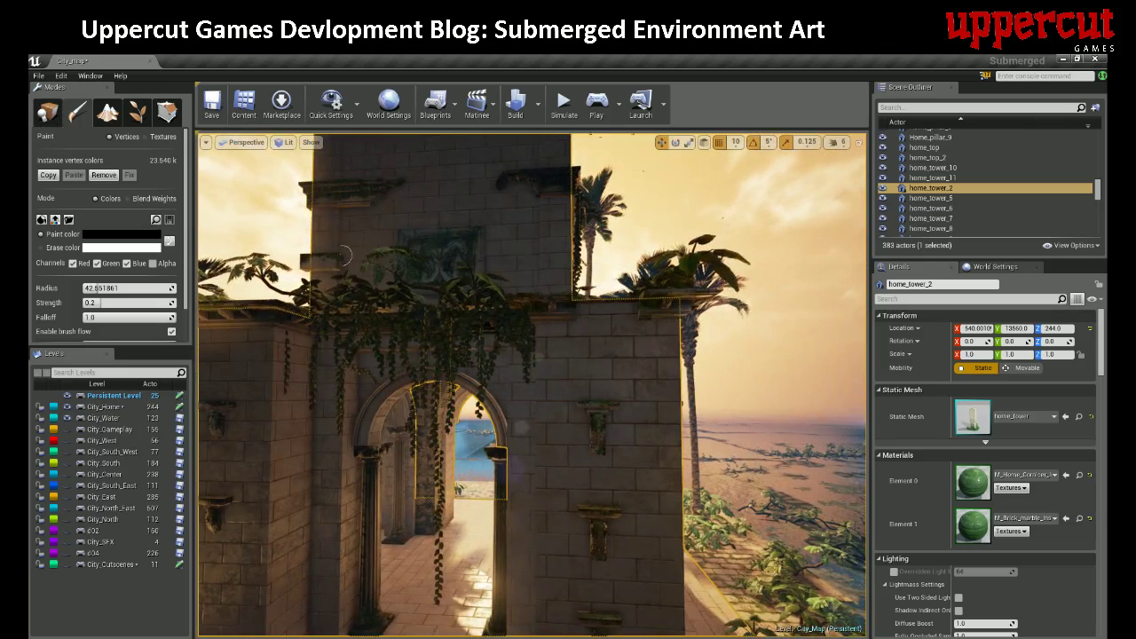
key(ctrl+z)
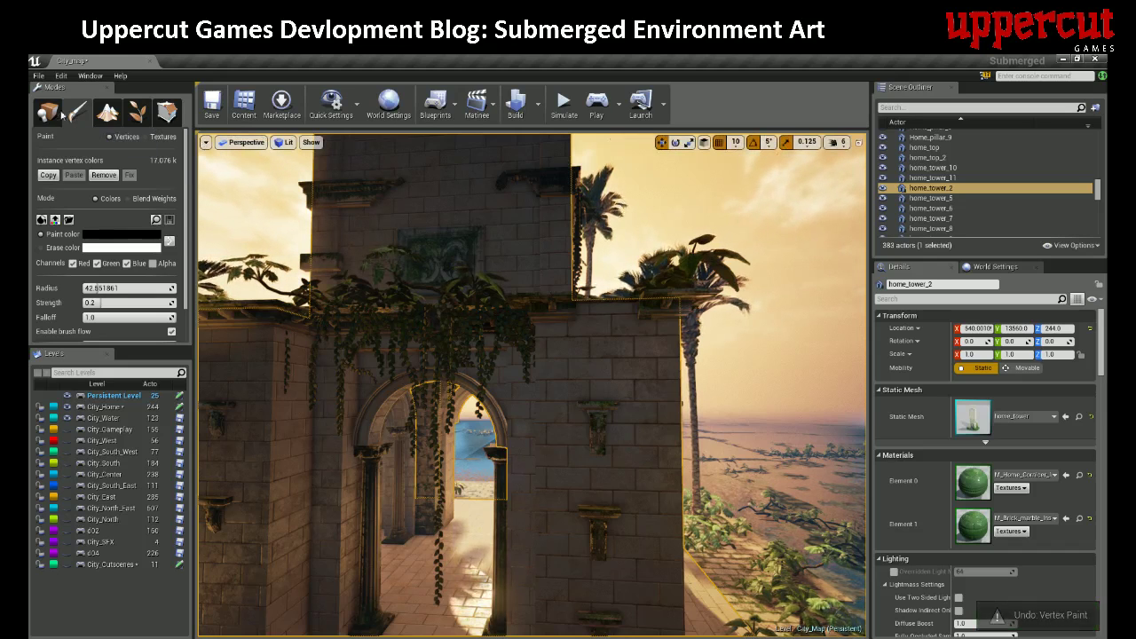
key(shift+1)
- Examine the modular ledge pieces around the lower tower walls, selecting Home_Keystone_8
click(667, 300)
right_drag(667, 300, 693, 311)
click(610, 330)
right_drag(609, 330, 737, 297)
scroll(745, 306, up, 1)
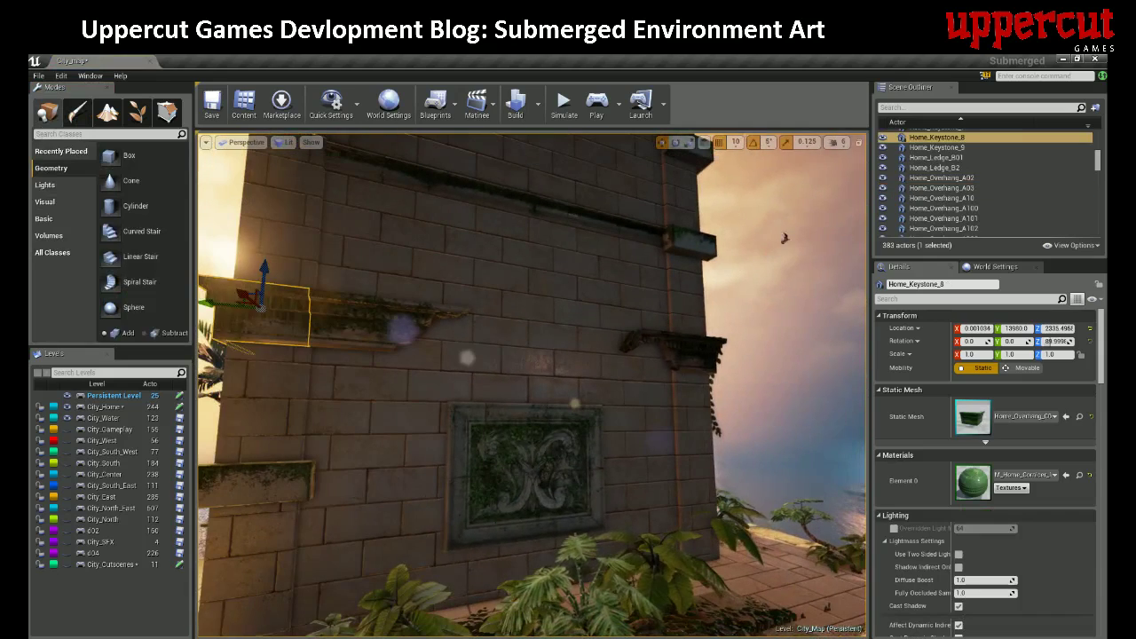
- Inspect the wall ornaments around the shaft, selecting the carved Home_decoration panel and the Home_Keystone_10 corner piece
click(381, 324)
right_drag(382, 324, 444, 325)
click(341, 483)
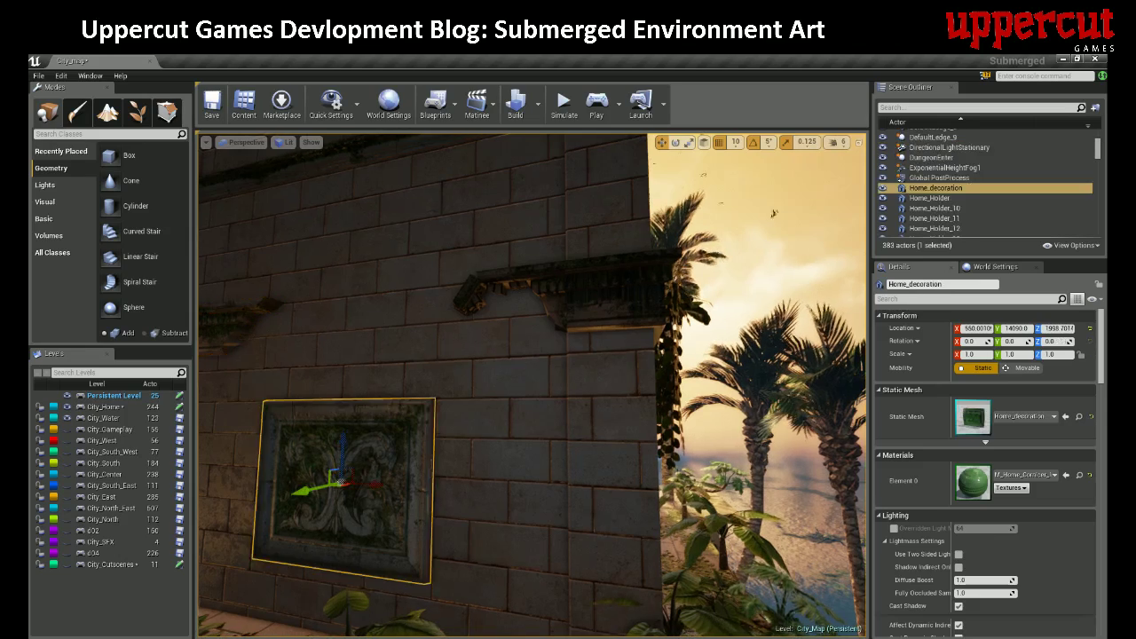
click(617, 293)
right_drag(617, 293, 799, 293)
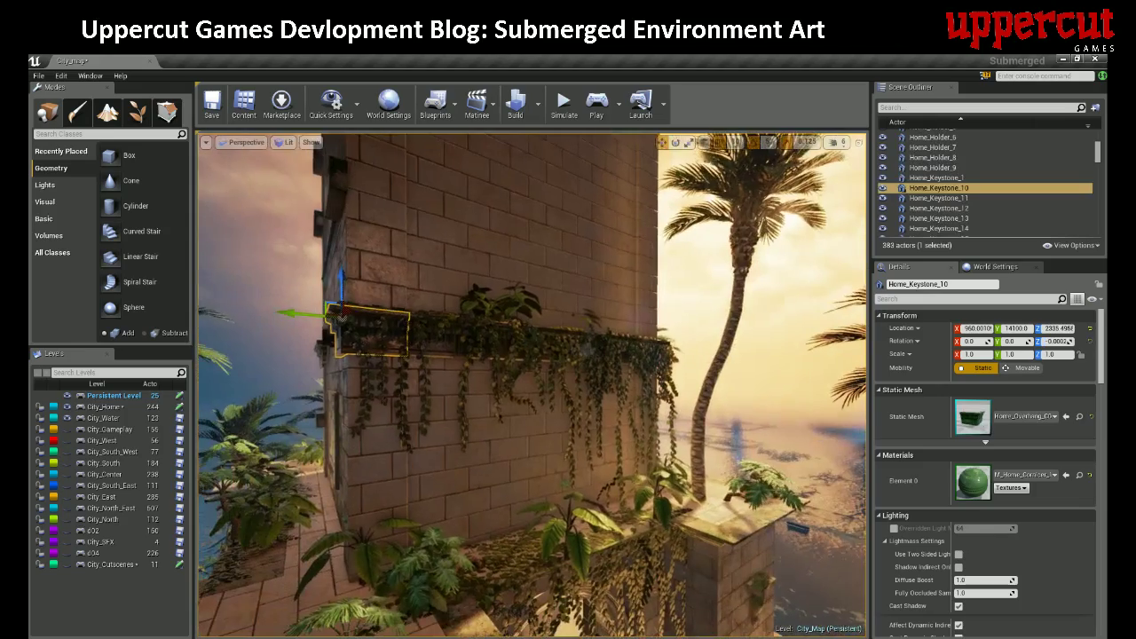
- Switch the viewport to Unlit and inspect the overhang and wall bracket by selecting Home_Overhang_A03 and Home_Holder_3
click(284, 142)
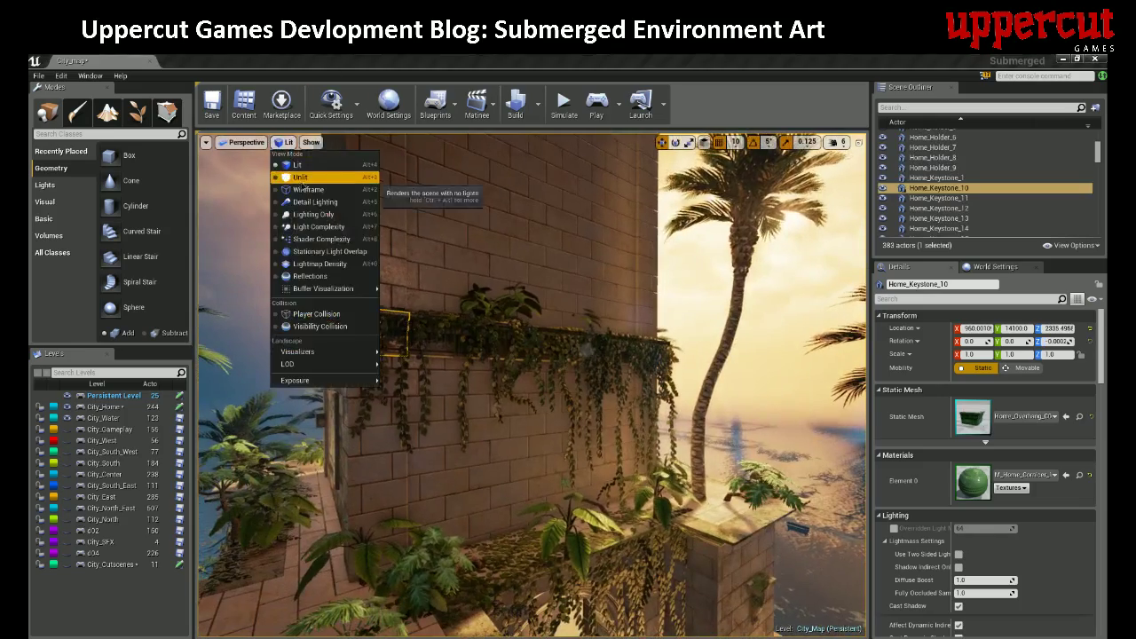
click(300, 177)
right_drag(533, 355, 754, 311)
click(657, 293)
right_drag(533, 355, 524, 391)
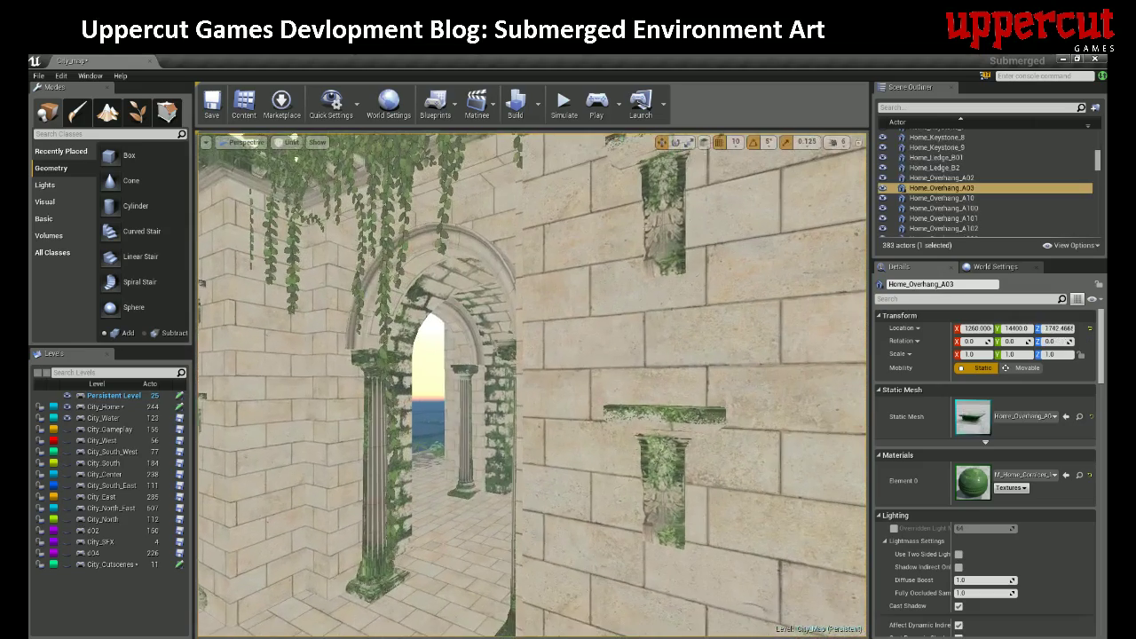
click(664, 213)
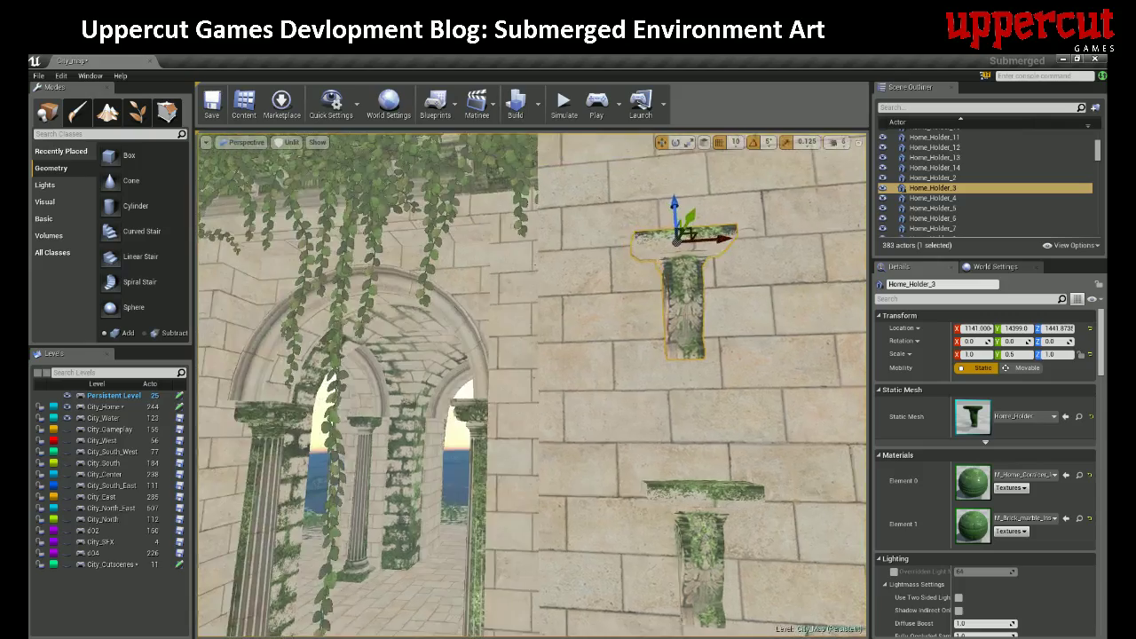
- Examine the archway columns and the pediment below the tower in Unlit view, selecting home_tower_5
right_drag(533, 373, 426, 408)
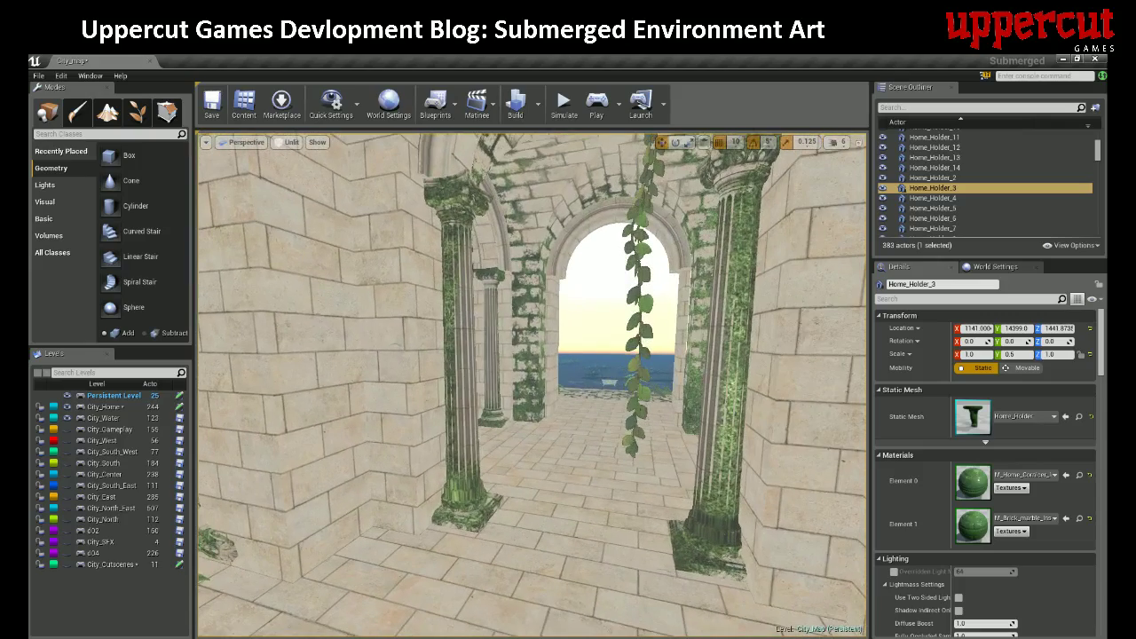
click(464, 355)
mouse_move(533, 381)
right_down()
mouse_move(612, 399)
mouse_move(529, 422)
mouse_move(621, 417)
mouse_move(550, 400)
mouse_move(426, 404)
mouse_move(550, 408)
mouse_move(497, 409)
mouse_move(471, 377)
mouse_move(506, 355)
mouse_move(519, 377)
right_up()
click(524, 408)
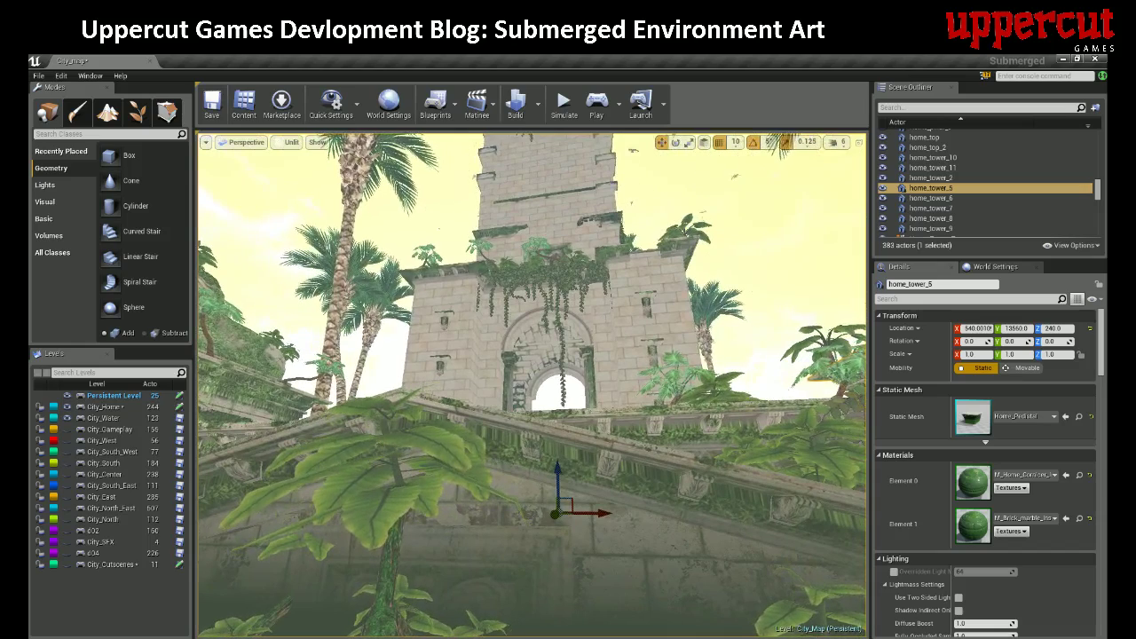
right_drag(519, 377, 576, 422)
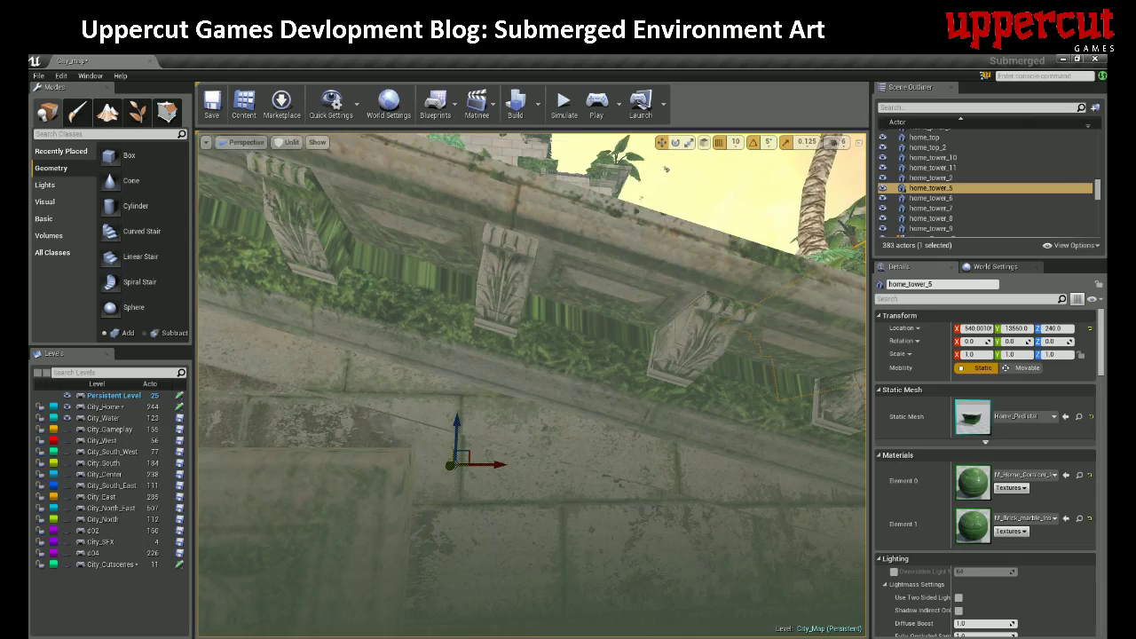
- Return the viewport to Lit shading and view the pediment with the tower behind it
click(286, 142)
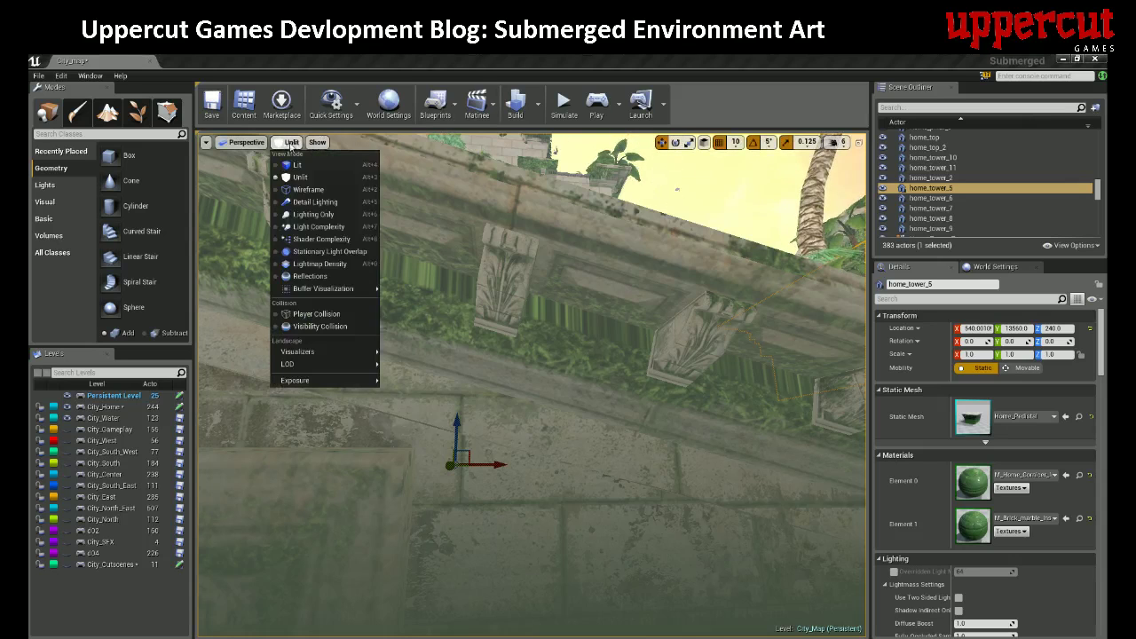
click(289, 163)
right_drag(532, 382, 537, 356)
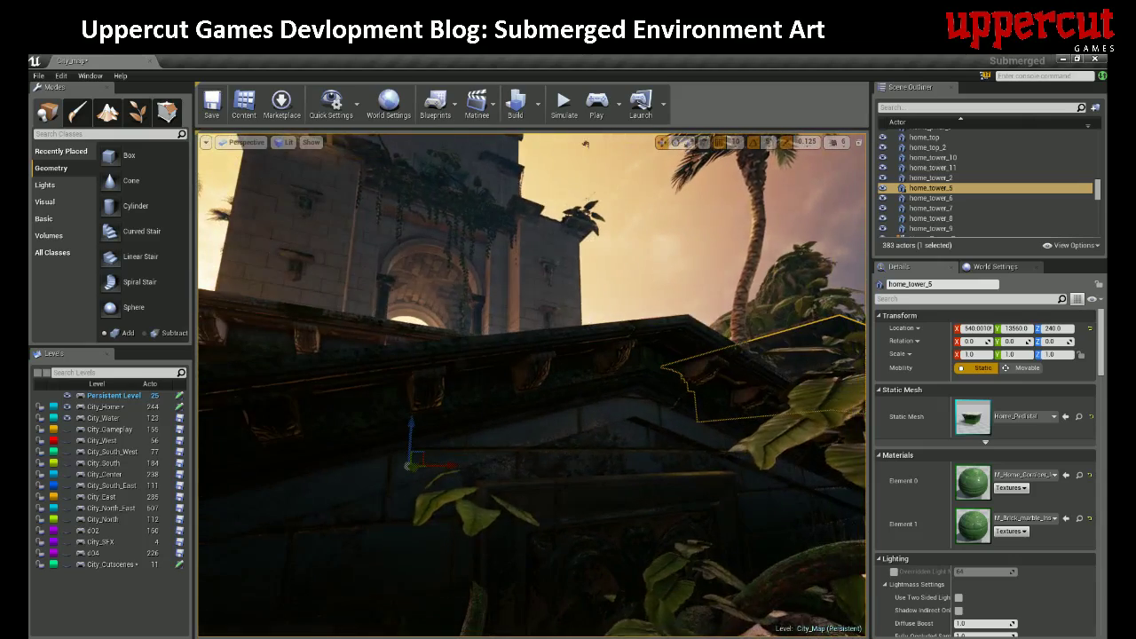
- Examine the lit tower entrance, from the bracketed side wall to the vine-covered arch and front steps
right_drag(533, 373, 426, 400)
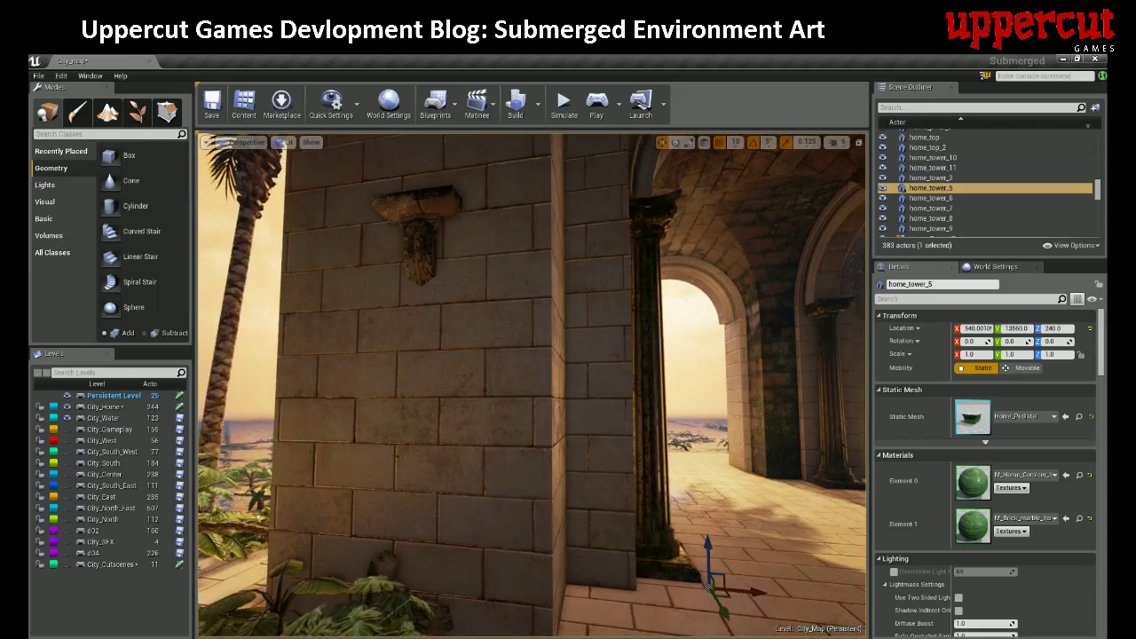
right_drag(533, 386, 585, 385)
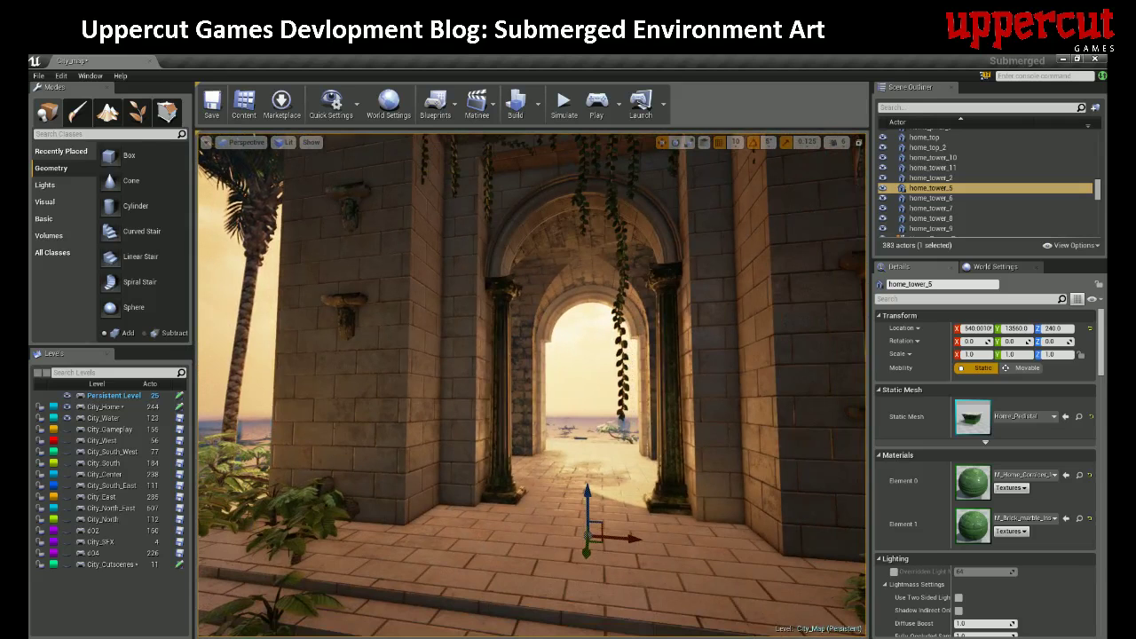
right_drag(586, 385, 622, 301)
scroll(532, 385, up, 1)
key(s)
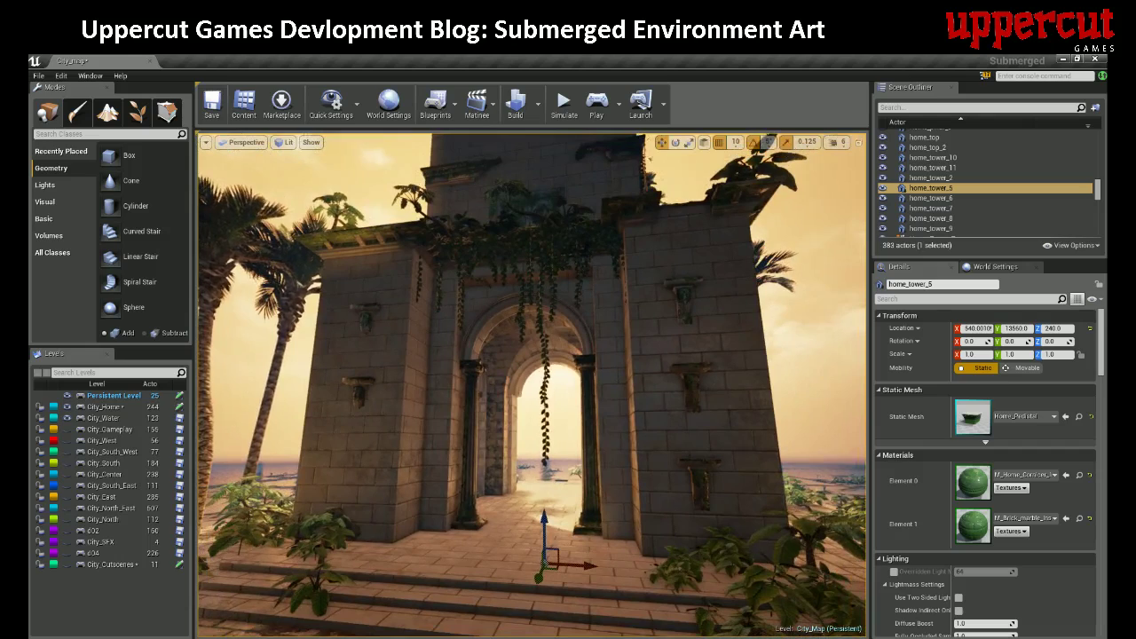
key(s)
right_drag(533, 385, 552, 428)
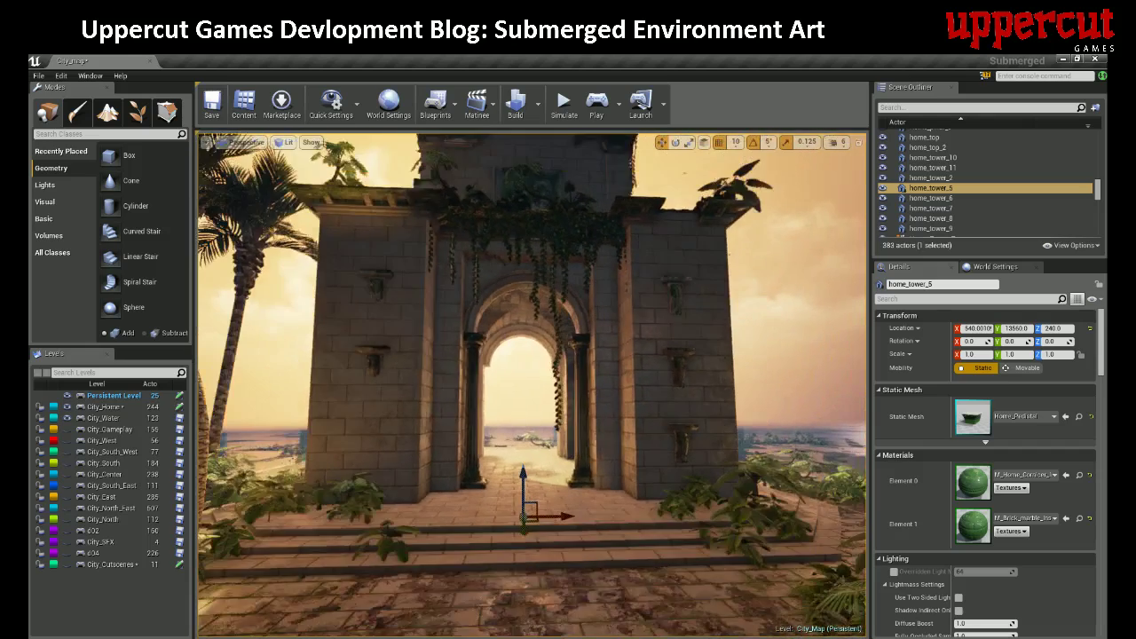
- Examine the tower entrance from the palm-lined courtyard with the lion statues, and select the home_tower_2 mesh
drag(576, 439, 575, 453)
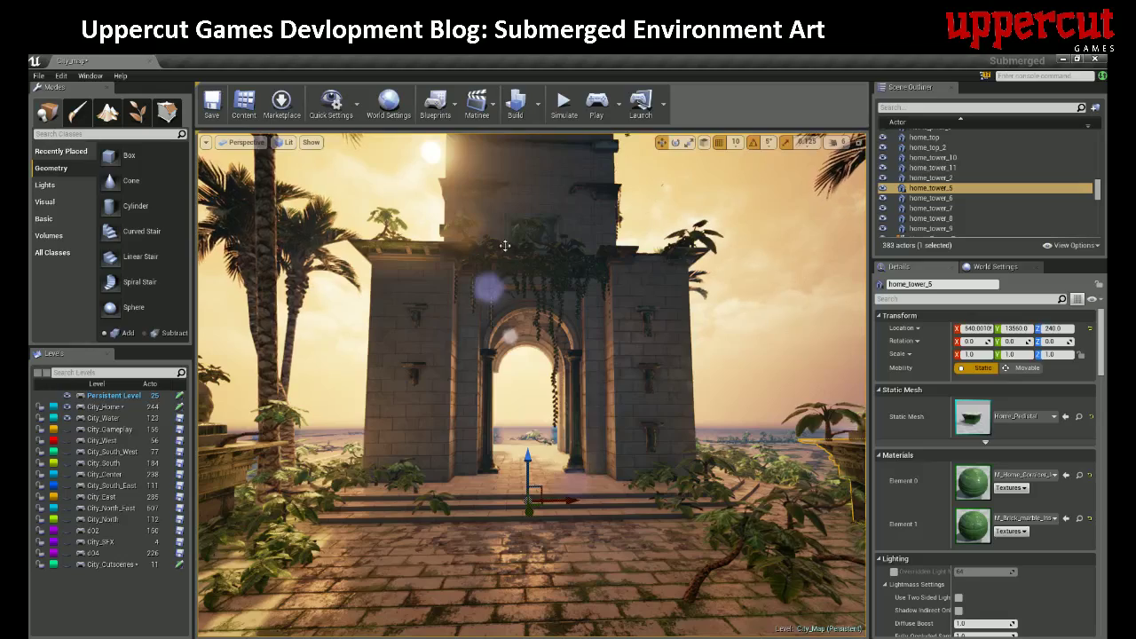
right_drag(532, 386, 151, 453)
click(413, 355)
click(471, 497)
right_drag(532, 426, 342, 426)
right_drag(373, 484, 549, 502)
click(561, 382)
click(382, 284)
right_drag(381, 284, 737, 249)
click(524, 355)
right_drag(524, 355, 453, 293)
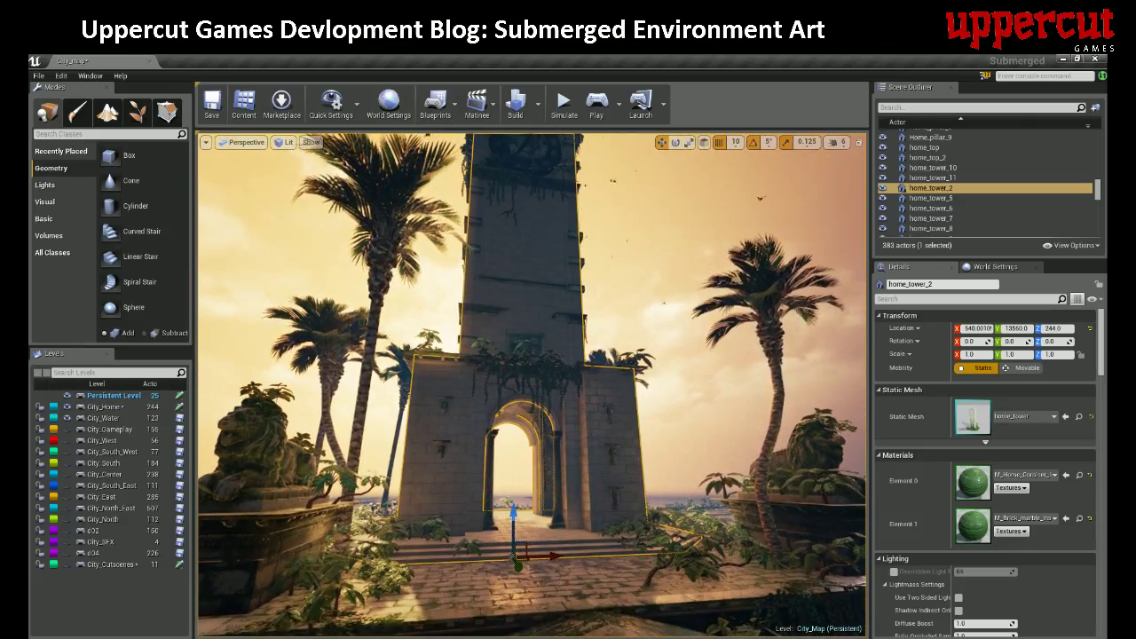
- Open the M_Brick_marble_Inst material from the Content Browser and review its base, damaged and roughness mask textures on the tower preview
key(alt+Tab)
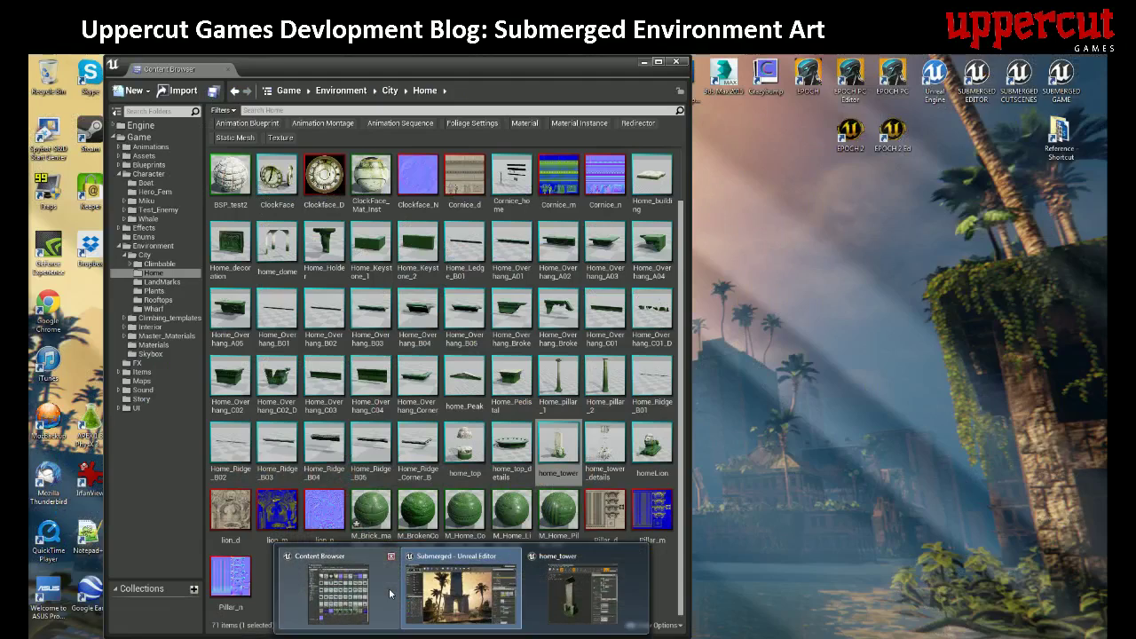
click(389, 587)
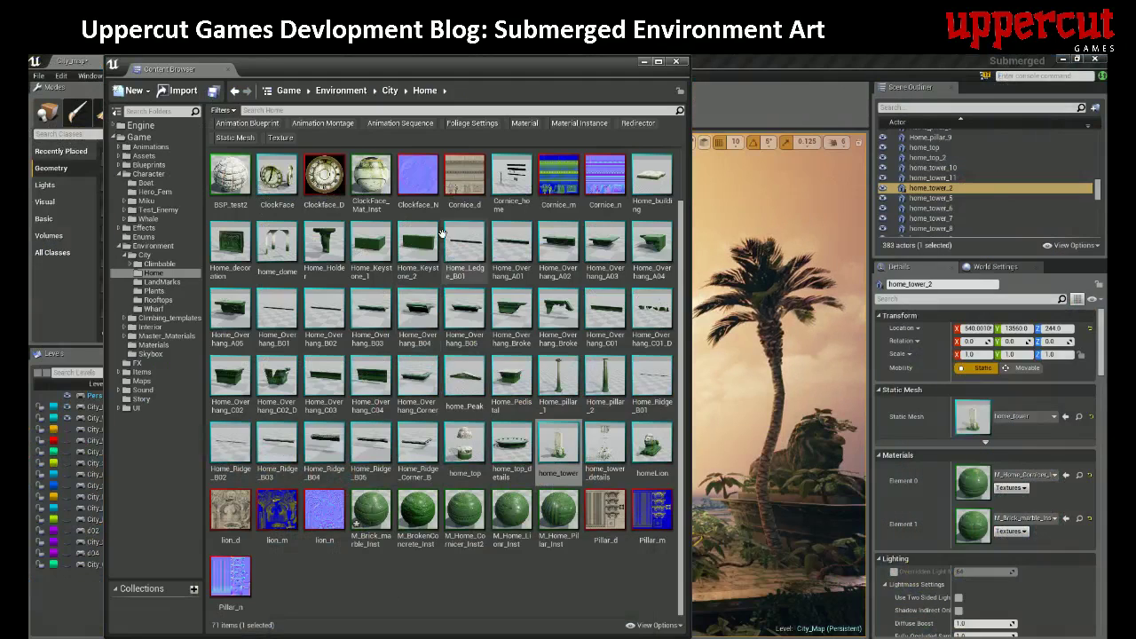
click(392, 575)
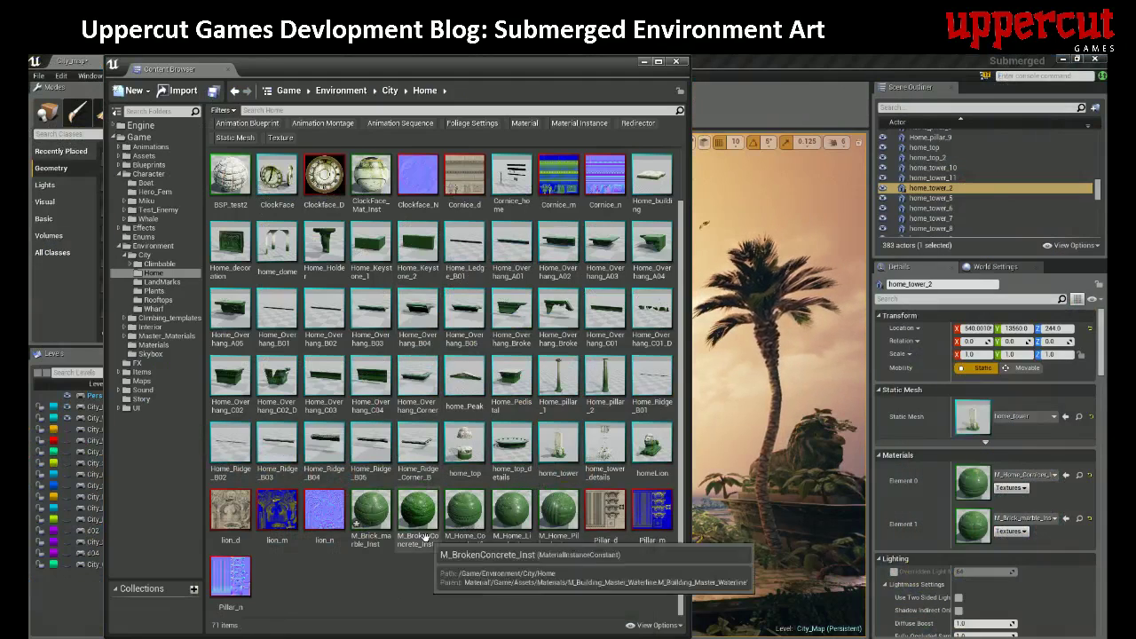
double_click(385, 516)
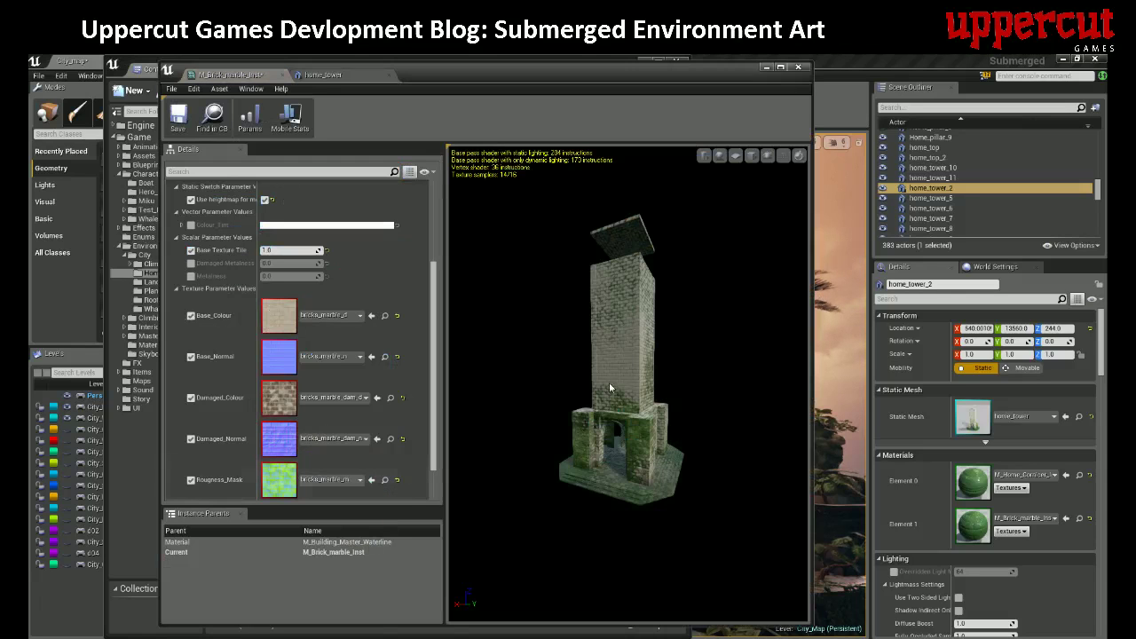
scroll(438, 313, down, 1)
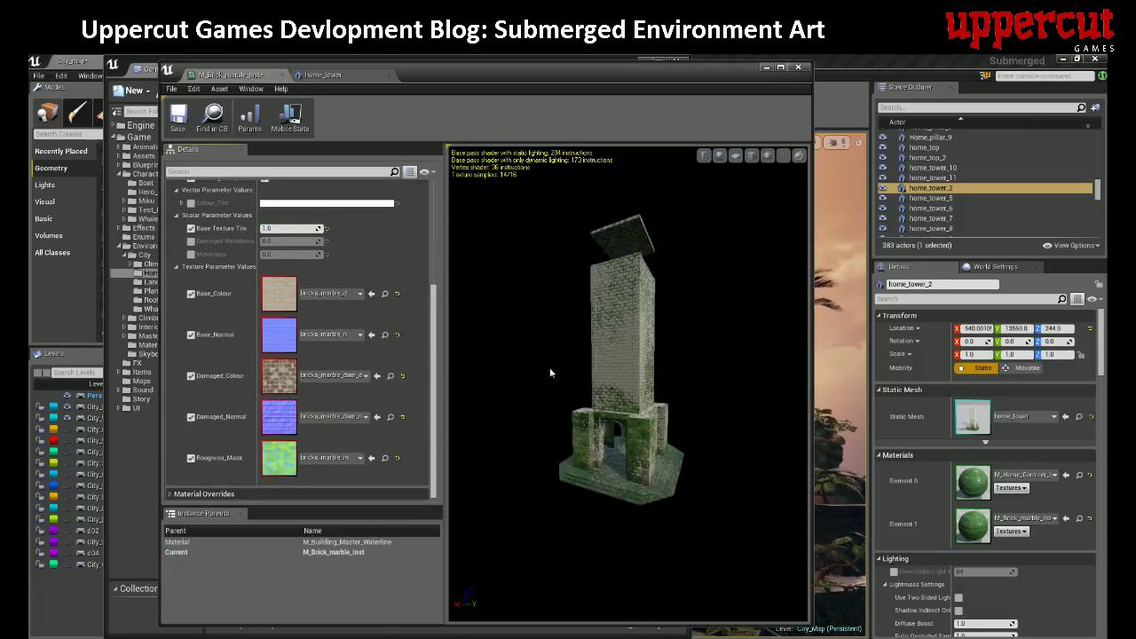
mouse_move(713, 494)
mouse_down()
mouse_move(713, 373)
mouse_move(712, 497)
mouse_up()
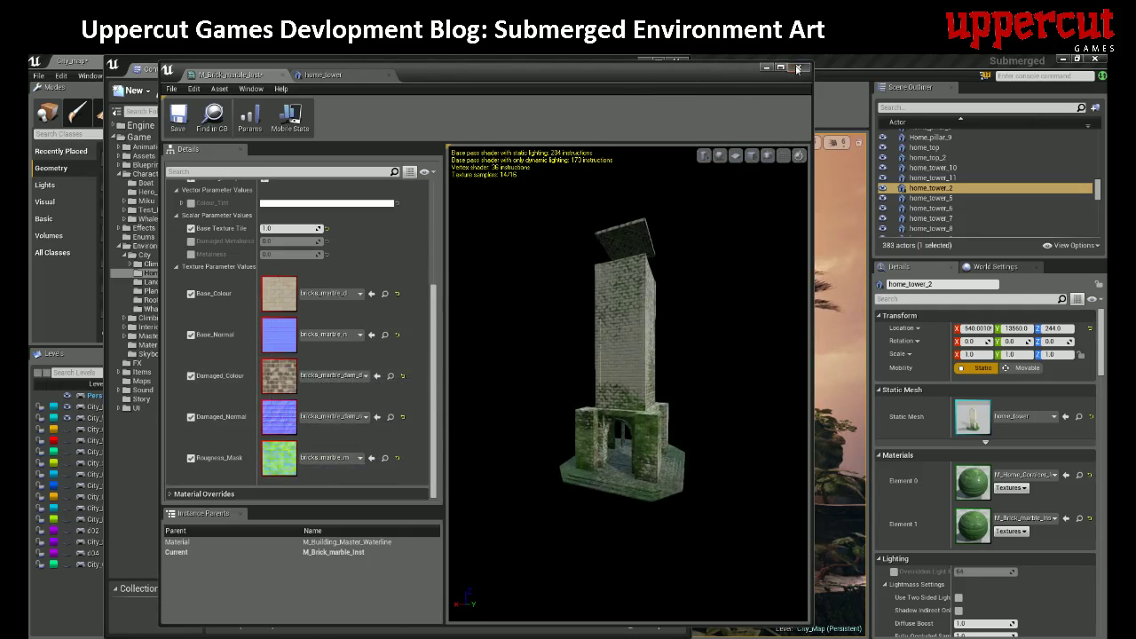
click(799, 67)
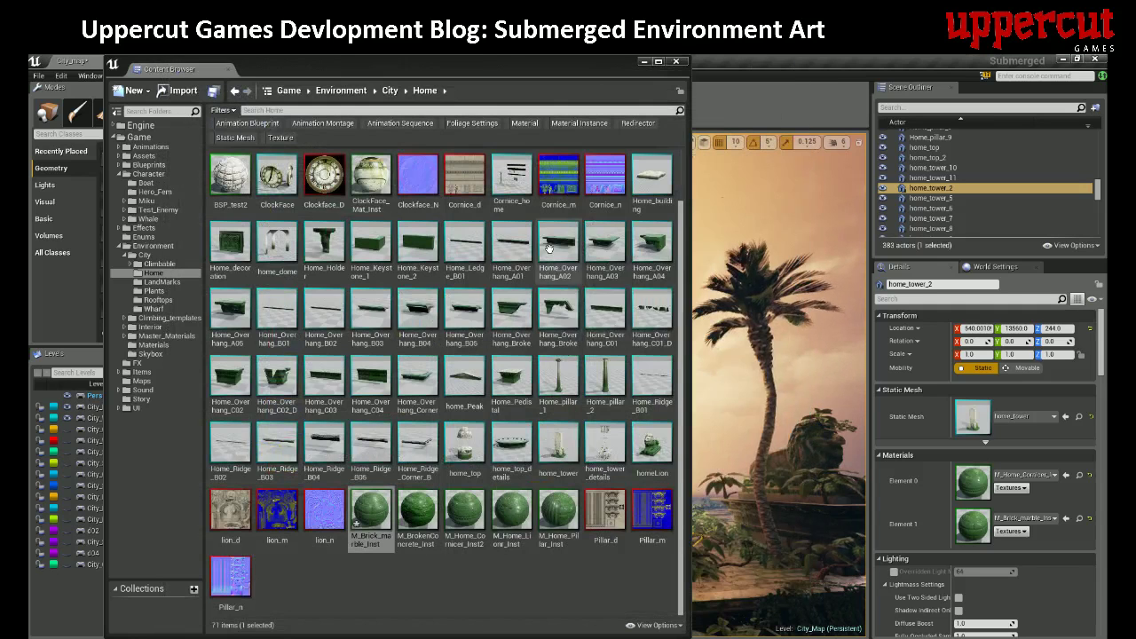
- Open the bricks_marble_m mask texture and display only its red channel
click(431, 576)
scroll(499, 349, up, 1)
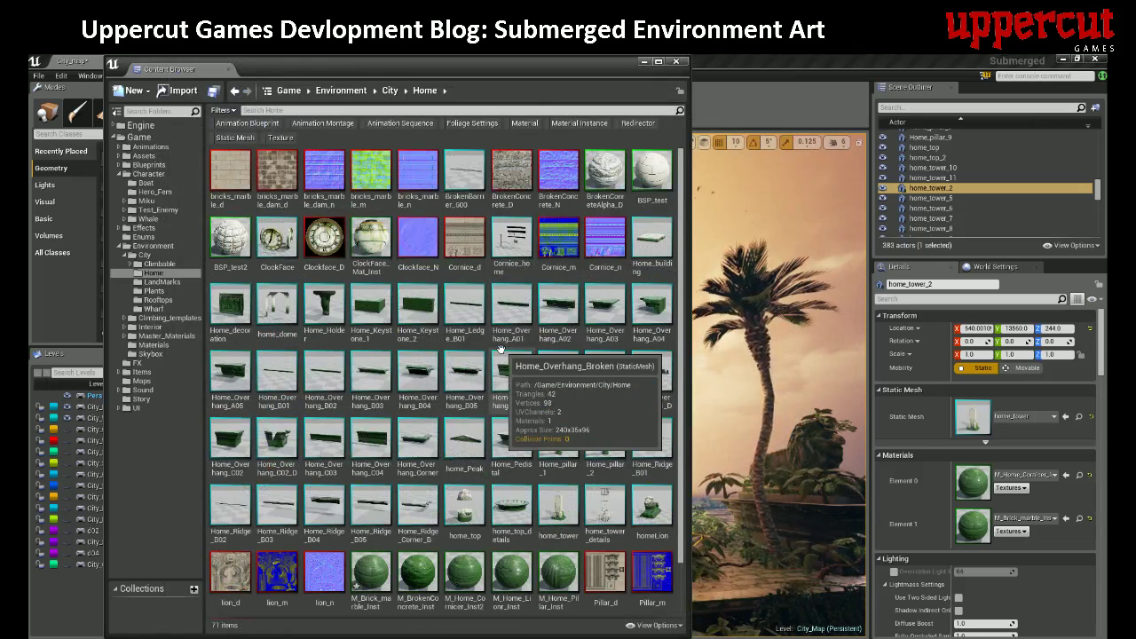
double_click(381, 171)
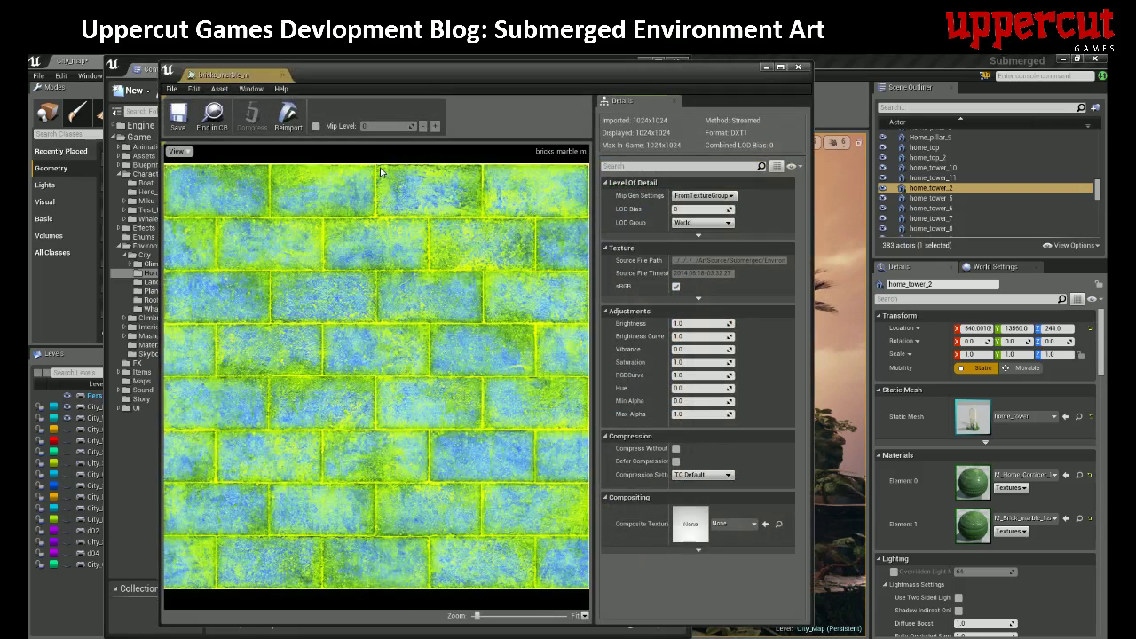
click(188, 152)
click(169, 198)
click(170, 185)
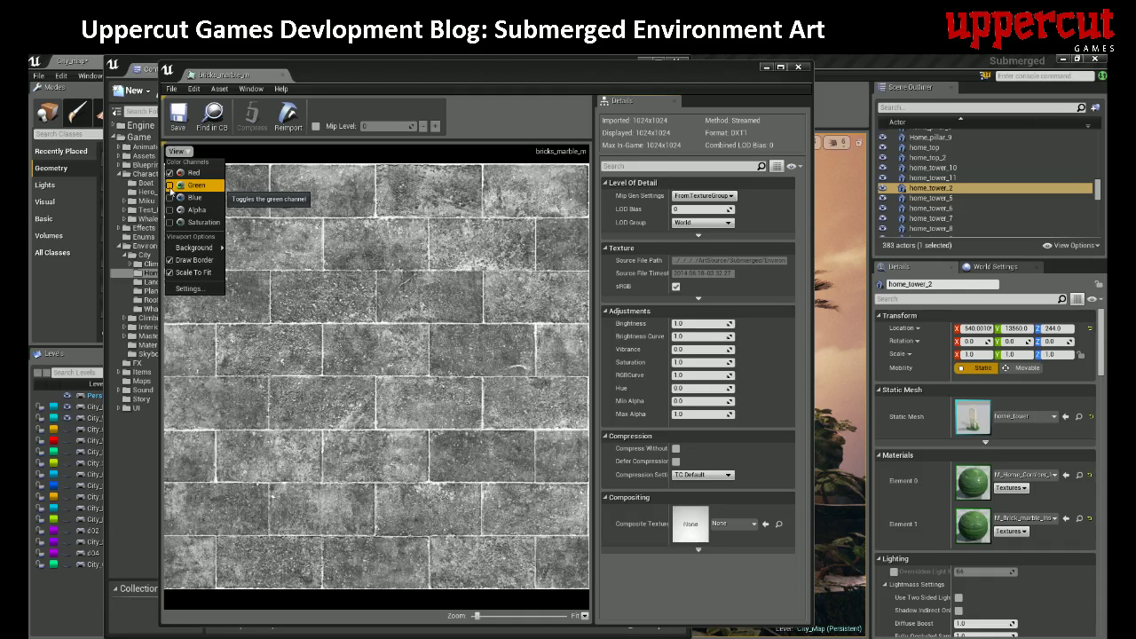
- Display only the green channel of the bricks_marble_m texture
click(170, 184)
click(169, 173)
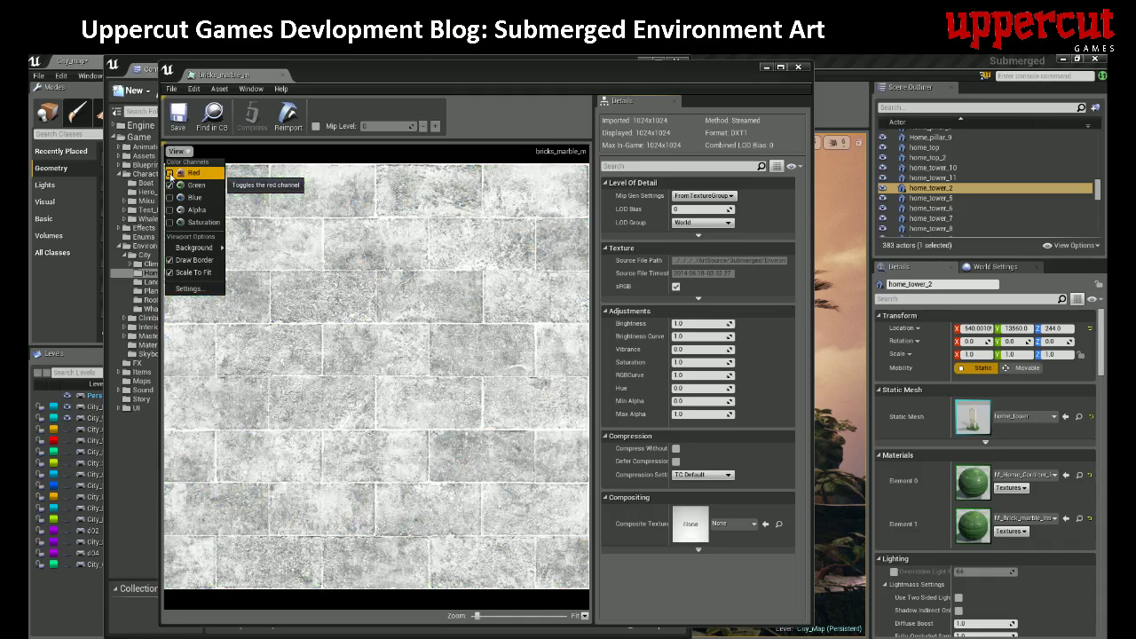
click(170, 174)
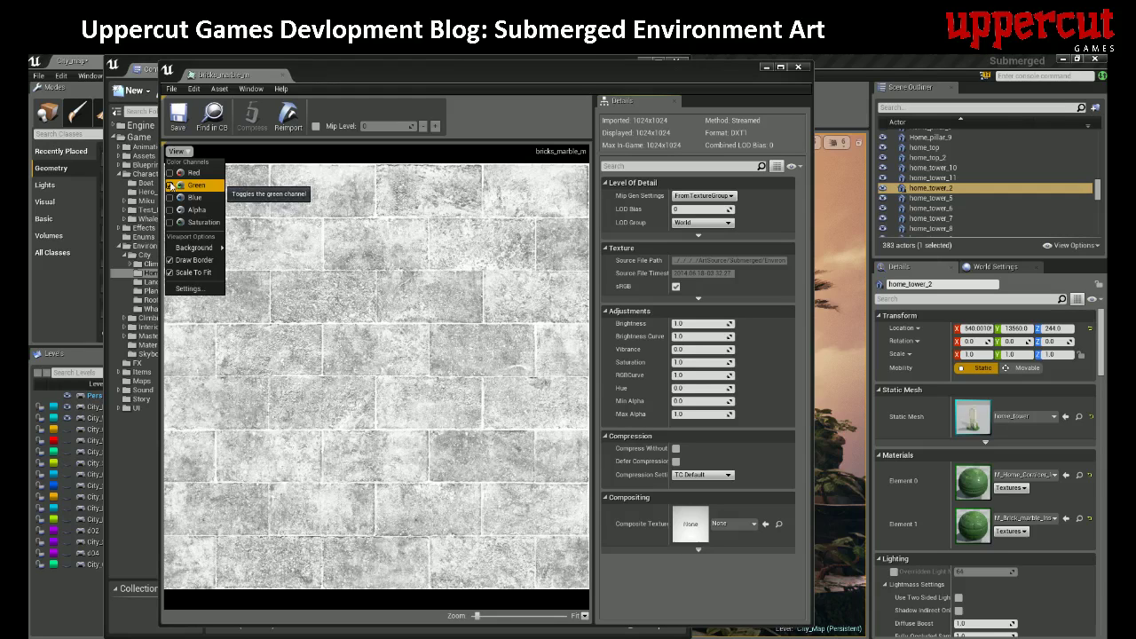
- Inspect the blue channel of bricks_marble_m alone, and restore the full RGB view before closing the texture and Content Browser
click(170, 186)
click(170, 185)
click(170, 209)
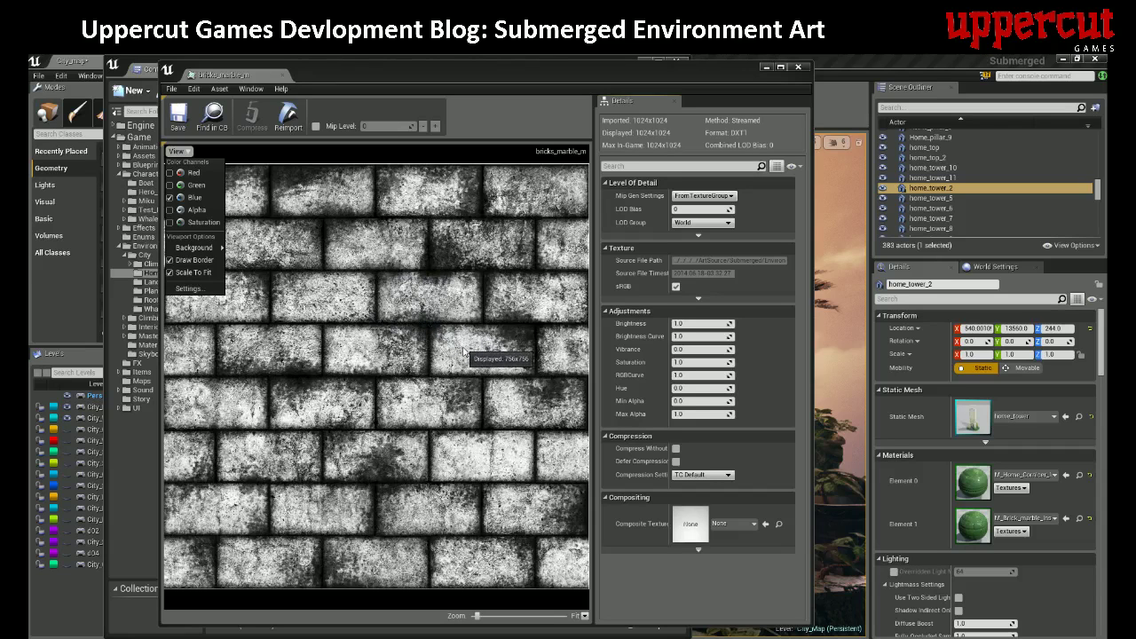
click(170, 185)
click(169, 172)
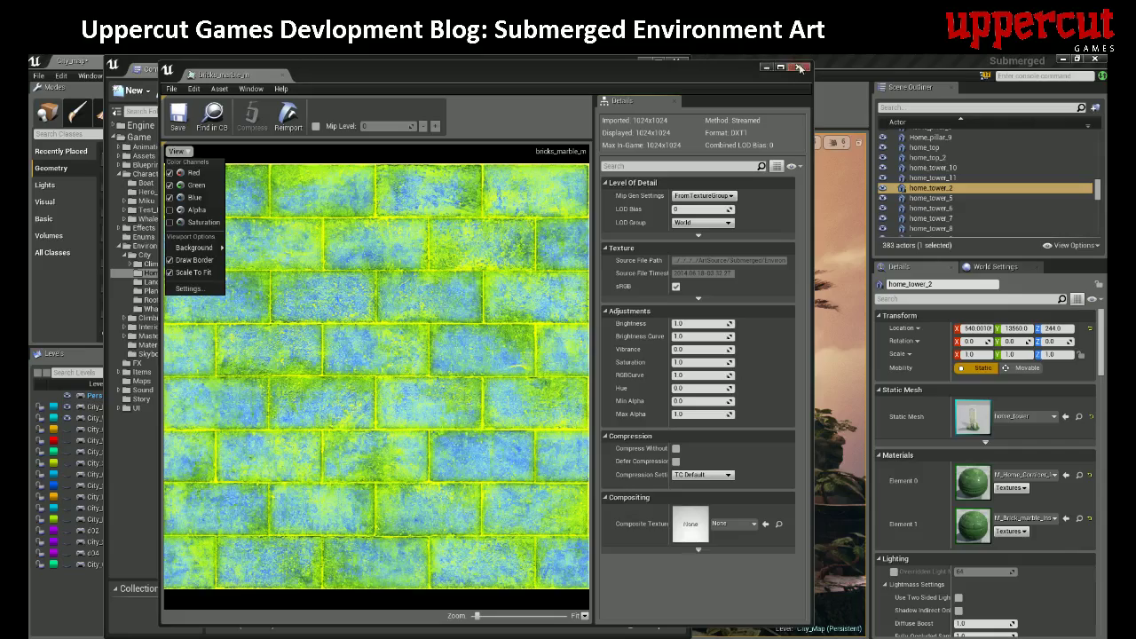
click(799, 69)
click(678, 62)
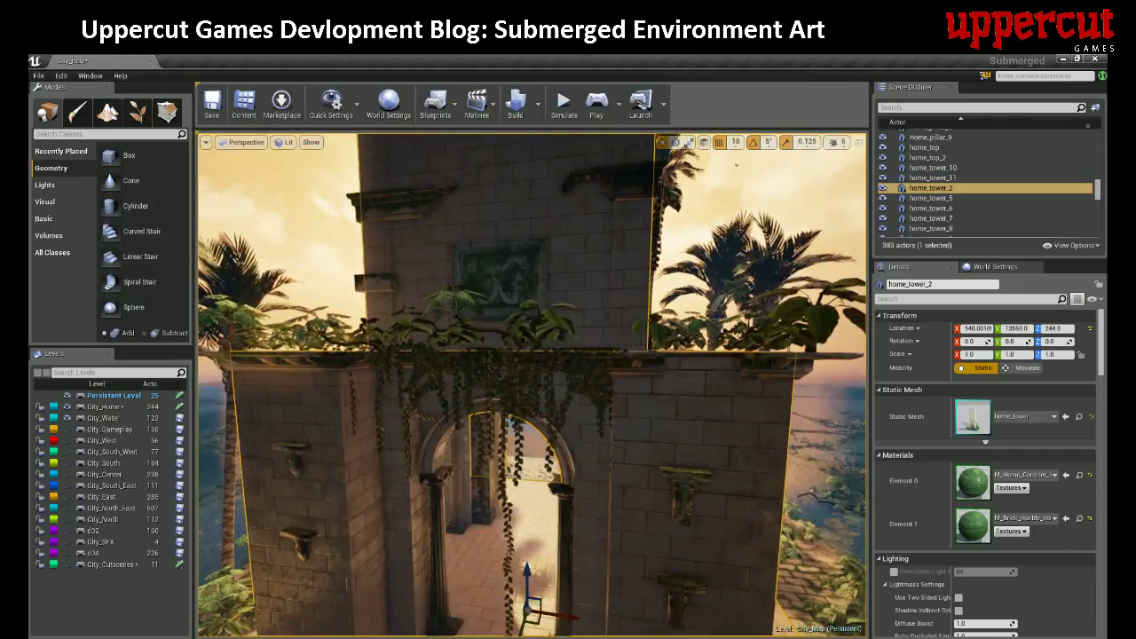
- Switch to vertex painting for home_tower_2 and set the paint color to the saved bright green
mouse_move(497, 271)
right_down()
mouse_move(551, 249)
mouse_move(444, 271)
mouse_move(471, 257)
mouse_move(497, 271)
right_up()
click(77, 110)
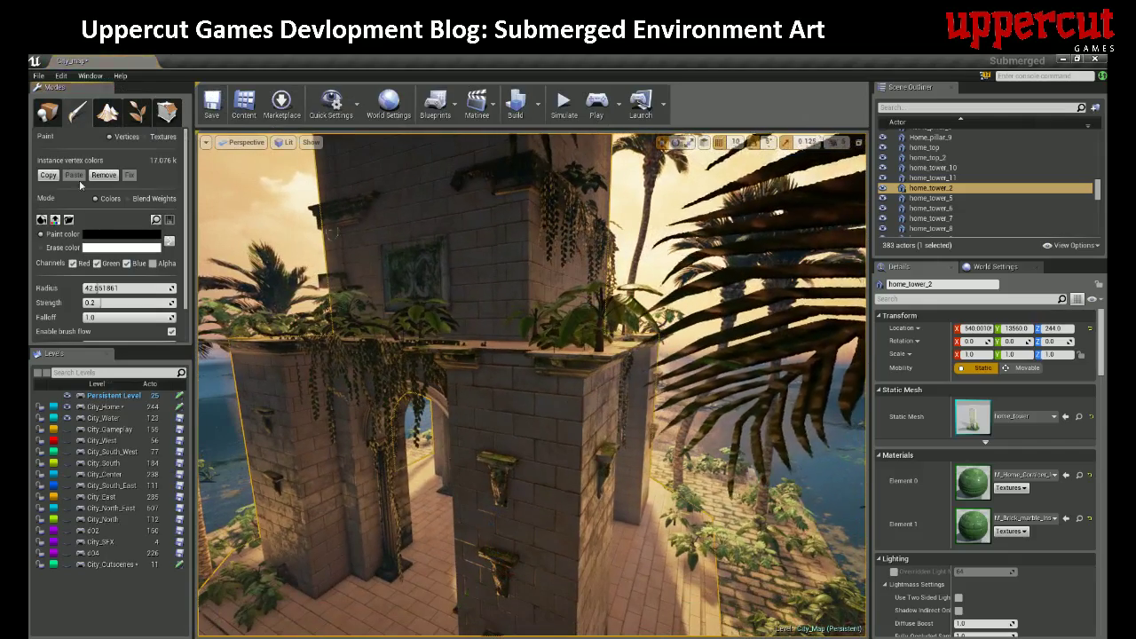
click(101, 235)
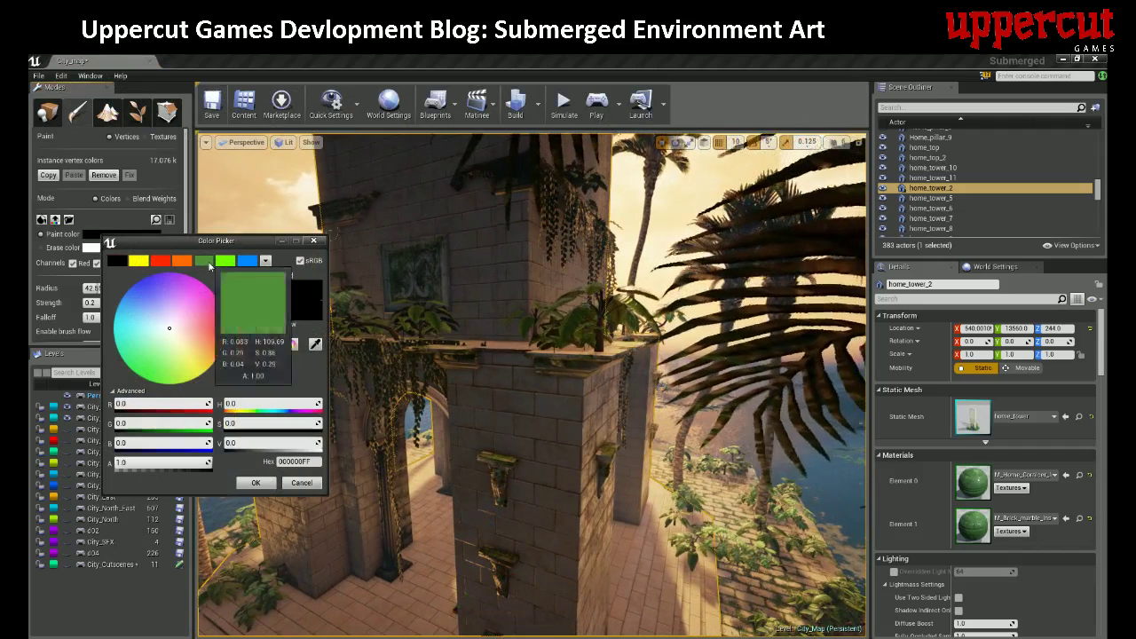
click(225, 260)
click(257, 483)
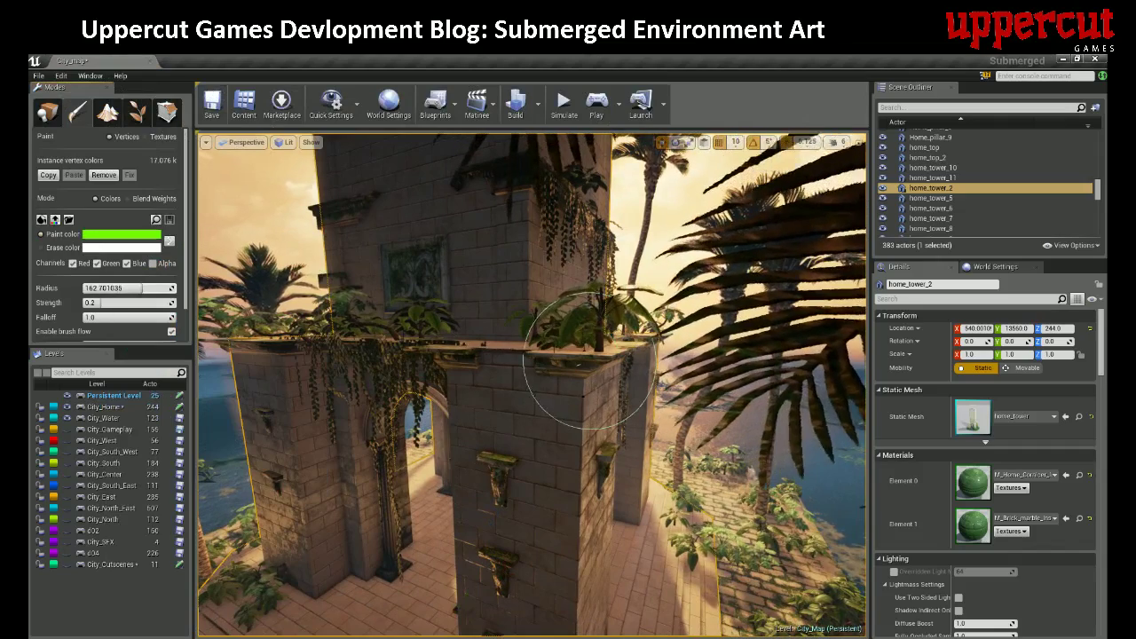
- Paint green vertex color down the corner pillar to the right of the archway to add moss to its bricks
drag(581, 367, 456, 360)
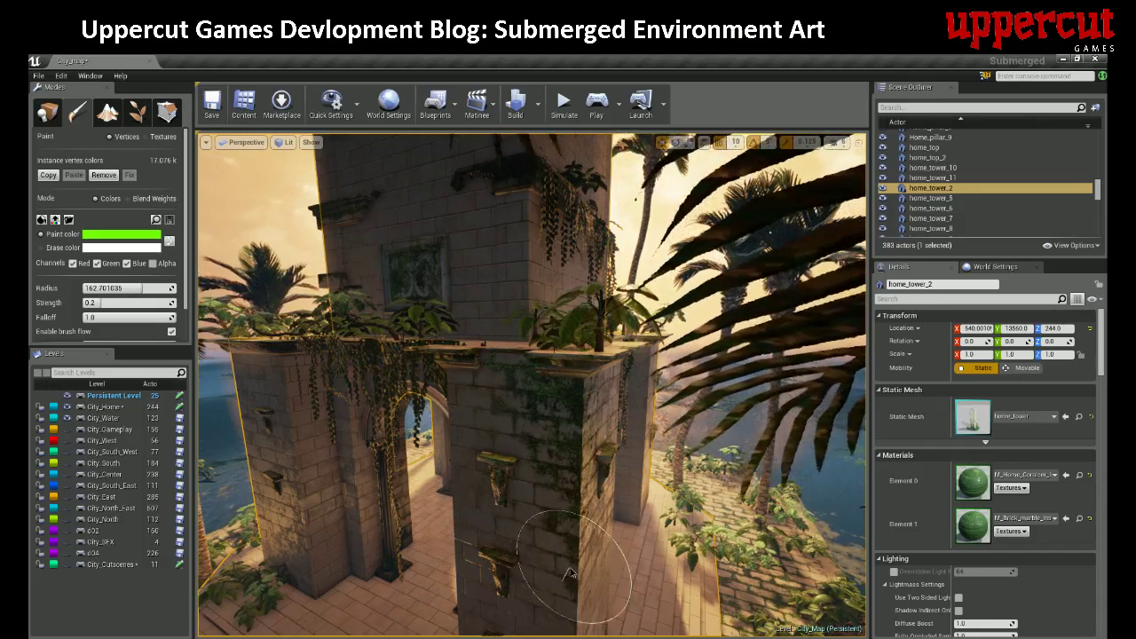
mouse_move(524, 358)
mouse_down()
mouse_move(444, 338)
mouse_move(514, 480)
mouse_move(559, 398)
mouse_up()
mouse_move(559, 398)
right_down()
mouse_move(604, 417)
mouse_move(674, 391)
mouse_move(639, 382)
mouse_move(639, 444)
mouse_move(457, 402)
mouse_move(474, 409)
mouse_move(600, 373)
right_up()
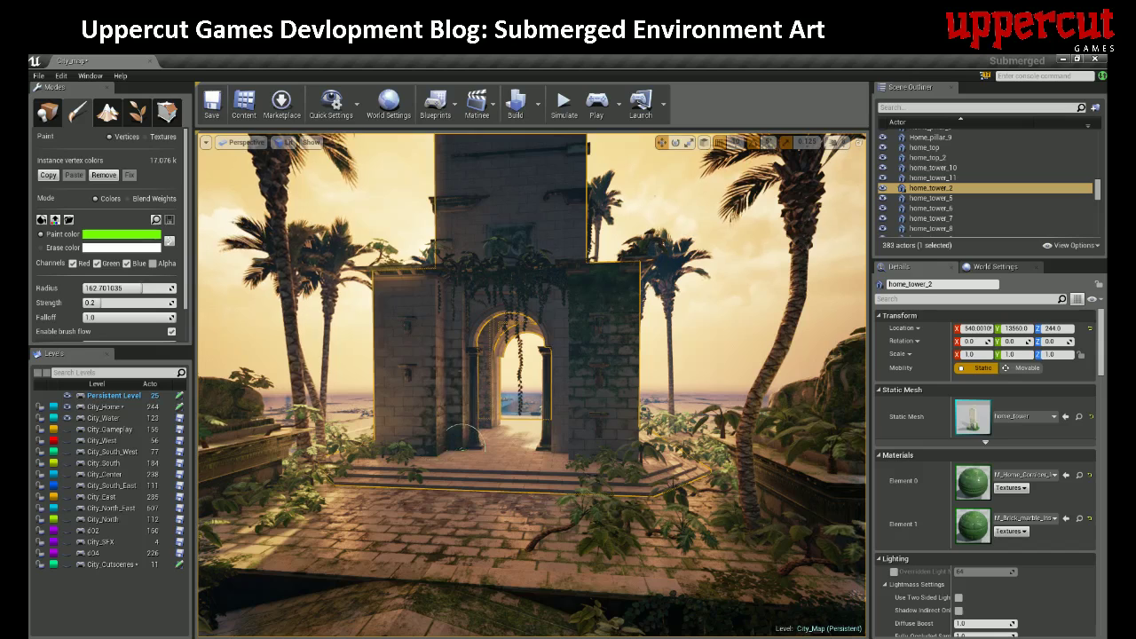
- Reselect home_tower_2 and paint green vertex color over the pillar left of the archway to grow moss on it
click(426, 271)
right_drag(435, 292, 408, 292)
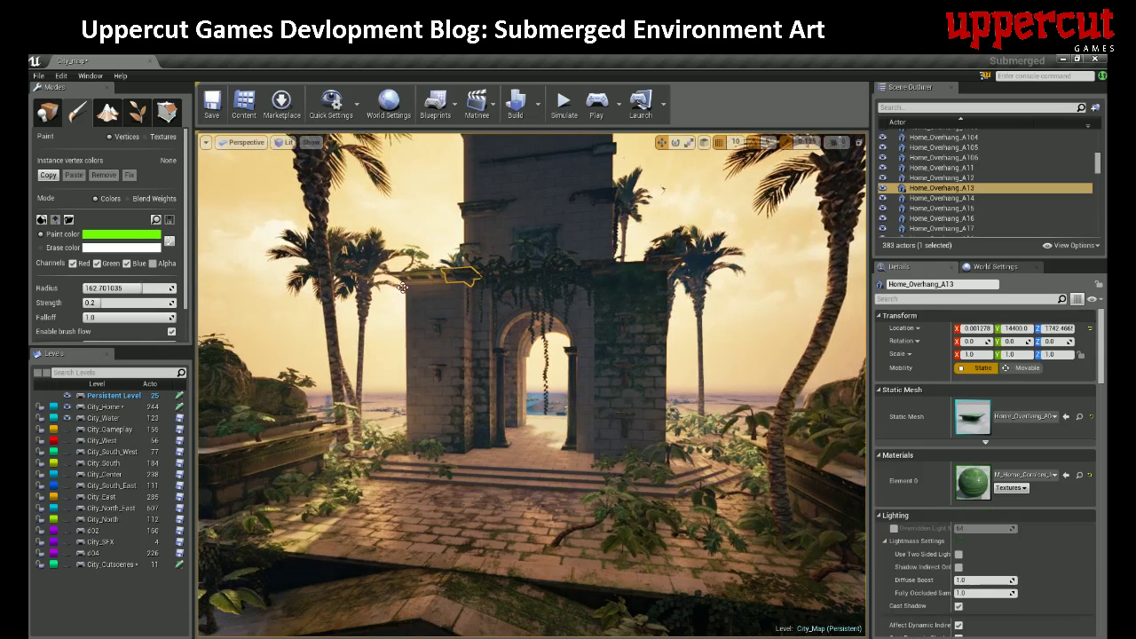
click(408, 292)
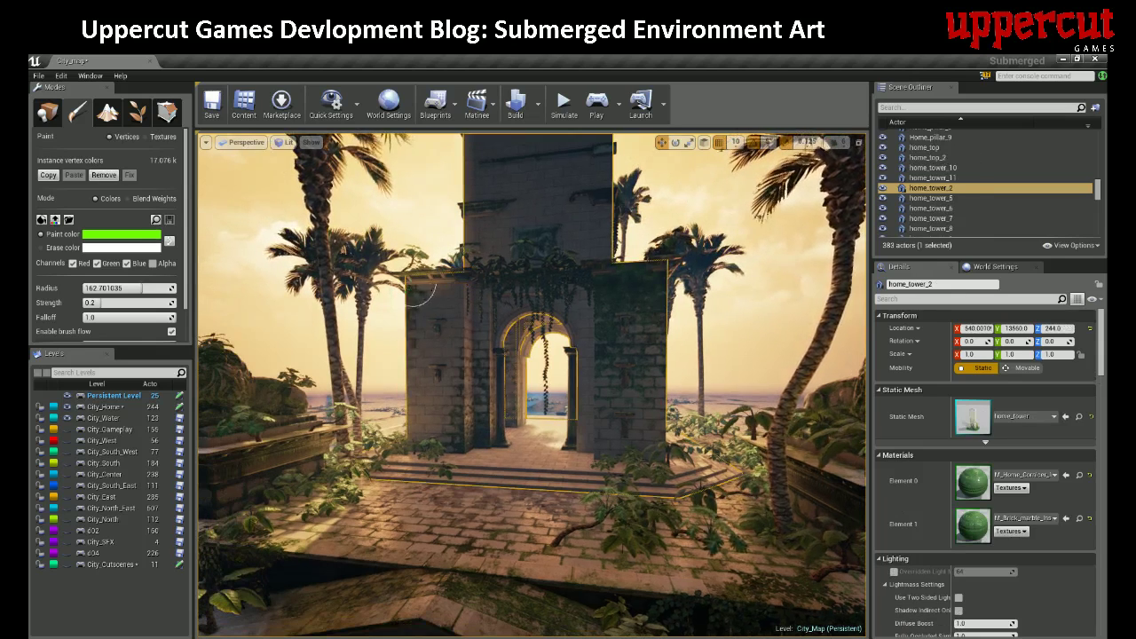
key(w)
mouse_move(445, 402)
right_down()
mouse_move(445, 435)
mouse_move(400, 426)
mouse_move(414, 337)
right_up()
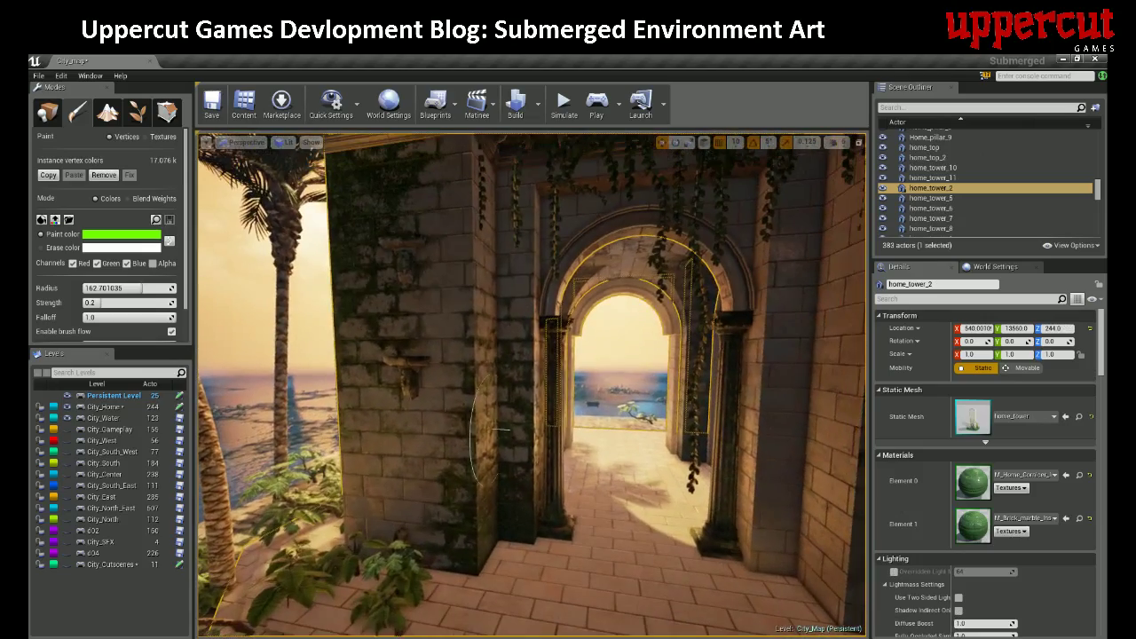
- Set the paint color to red and paint damaged bricks over the pillar left of the archway
click(145, 239)
click(203, 265)
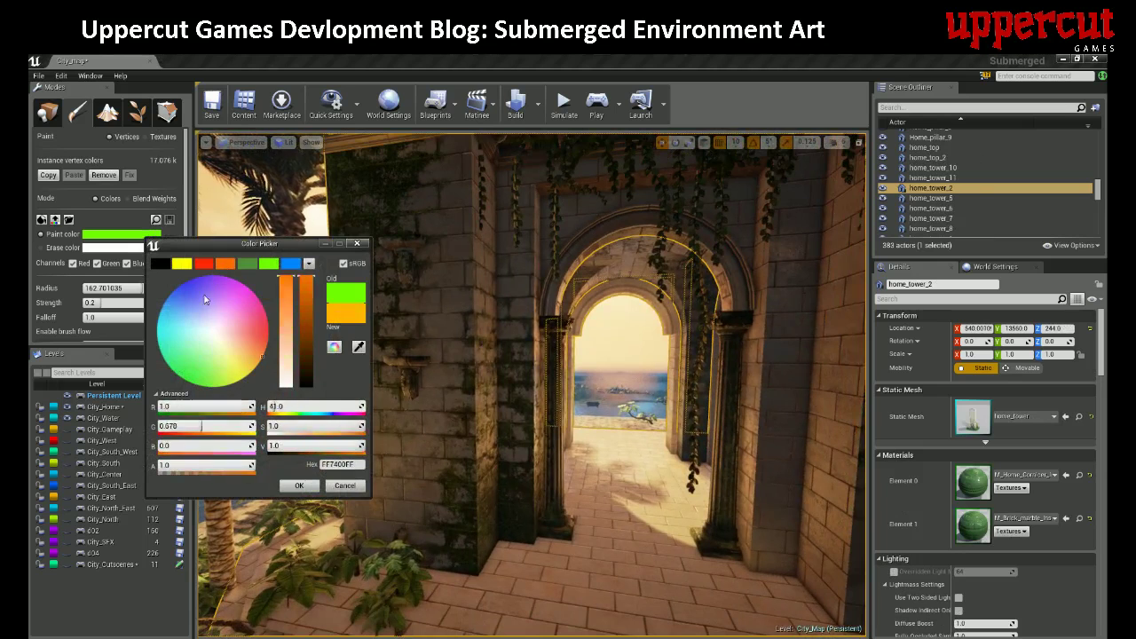
click(299, 486)
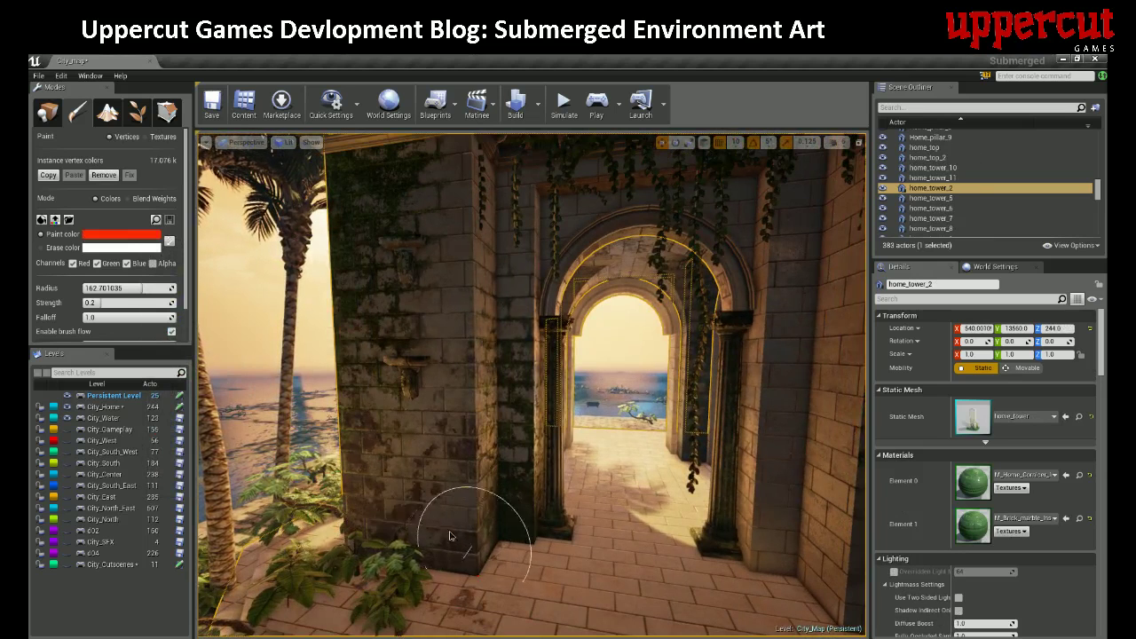
mouse_move(461, 247)
mouse_down()
mouse_move(445, 205)
mouse_move(456, 160)
mouse_move(341, 166)
mouse_up()
- Examine the painted tower from beside the mossy lion statue and from the front, comparing the pillars on both sides of the arch
mouse_move(457, 354)
right_down()
mouse_move(661, 354)
mouse_move(324, 354)
mouse_move(368, 354)
right_up()
key(s)
right_drag(457, 355, 432, 380)
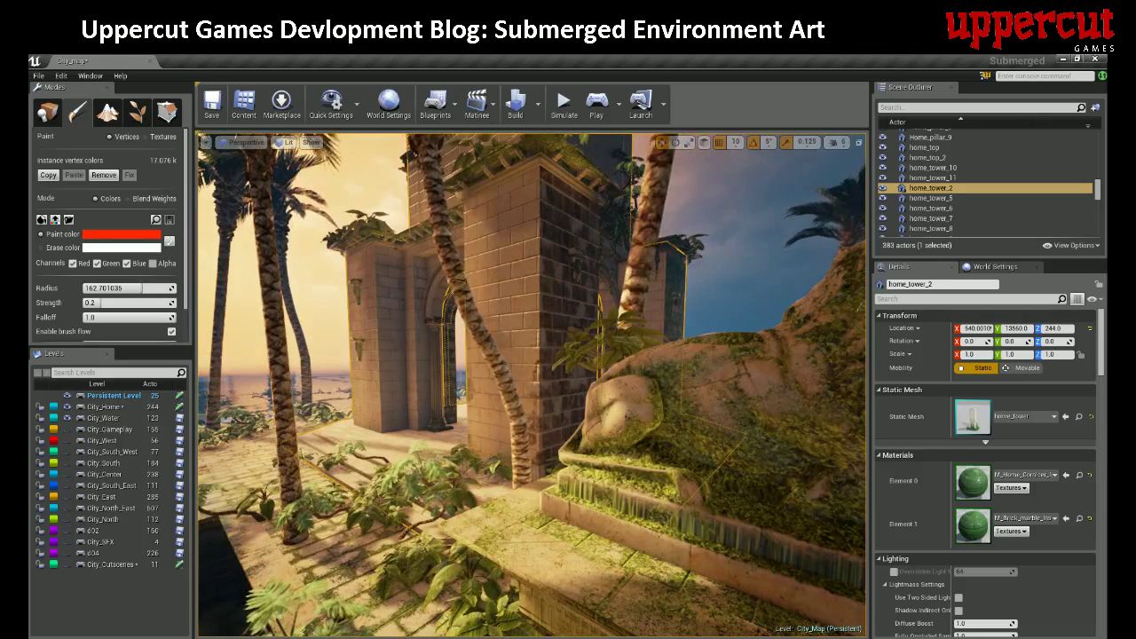
mouse_move(506, 369)
right_down()
mouse_move(551, 382)
mouse_move(439, 413)
mouse_move(569, 404)
mouse_move(231, 408)
mouse_move(222, 390)
mouse_move(221, 426)
right_up()
key(w)
key(a)
key(s)
key(s)
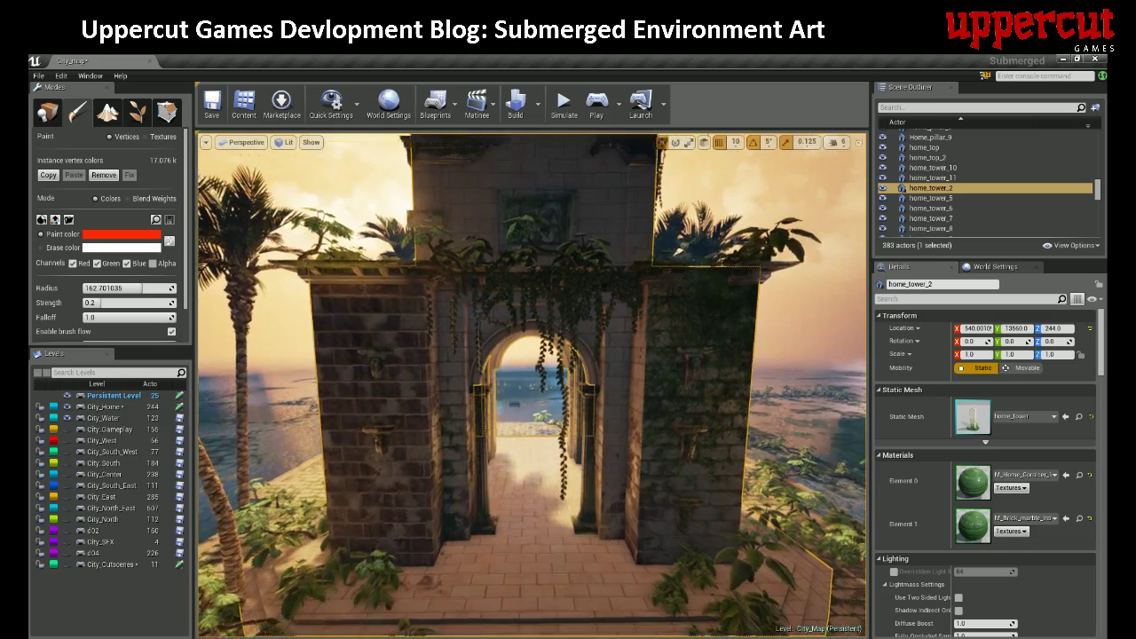
right_drag(665, 315, 665, 305)
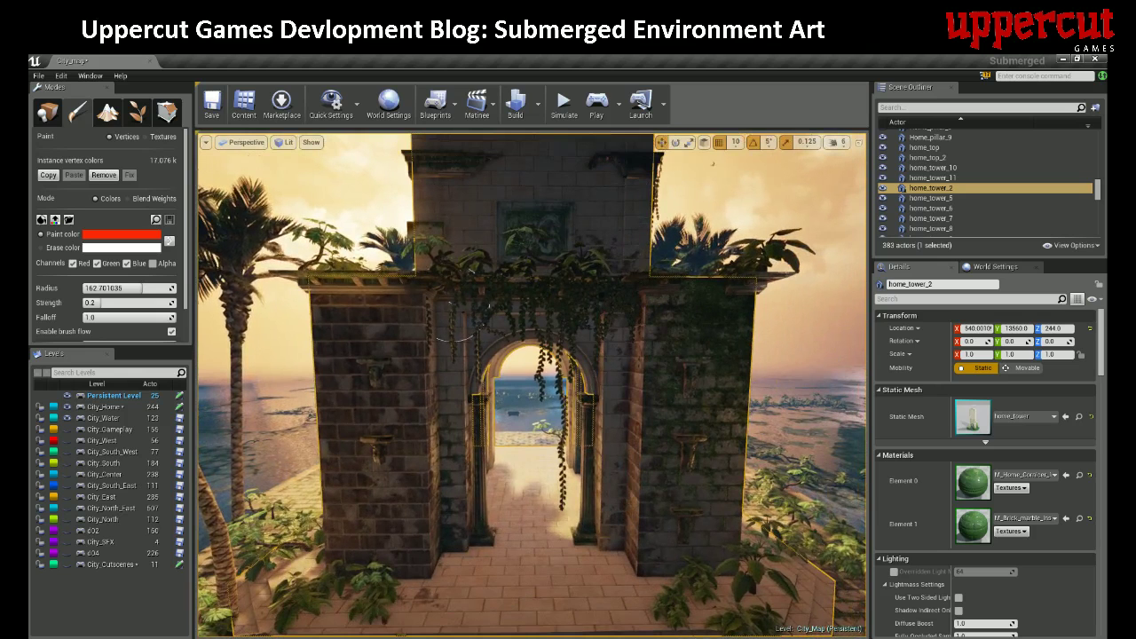
- Set the paint color to golden yellow, hex C8940DFF, and paint the upper part of the damaged pillar left of the archway
click(156, 240)
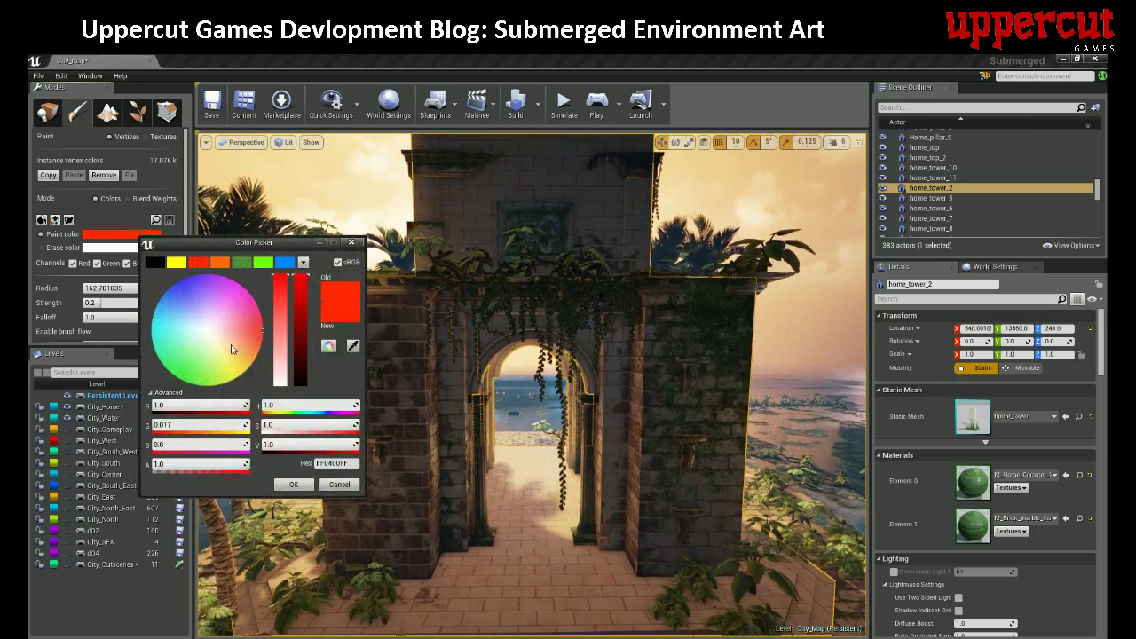
click(246, 369)
click(301, 297)
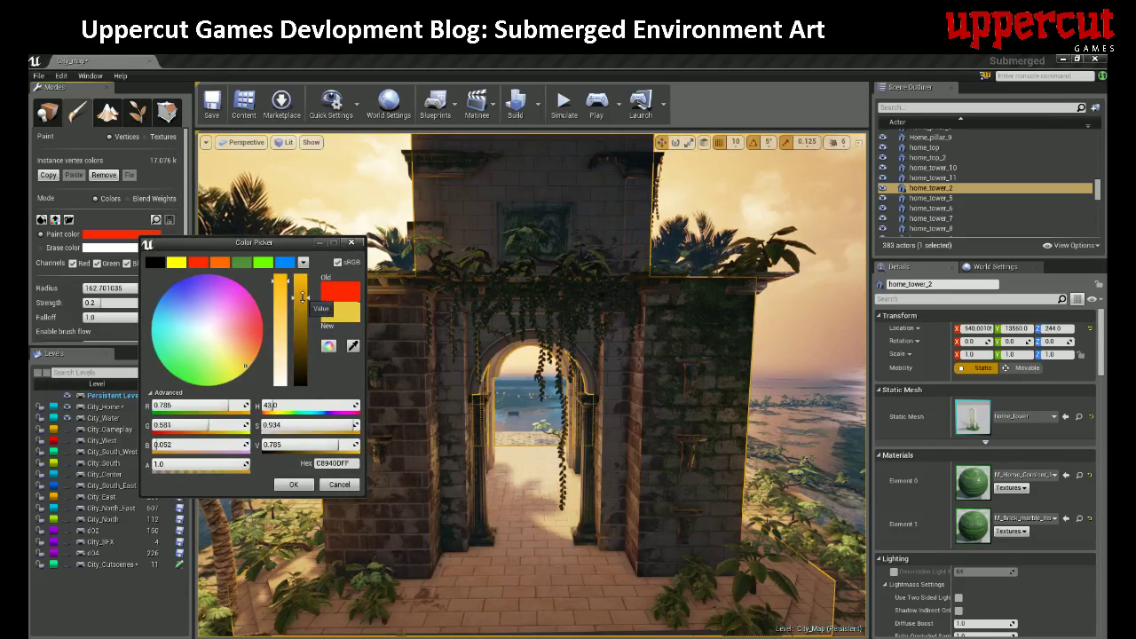
click(296, 483)
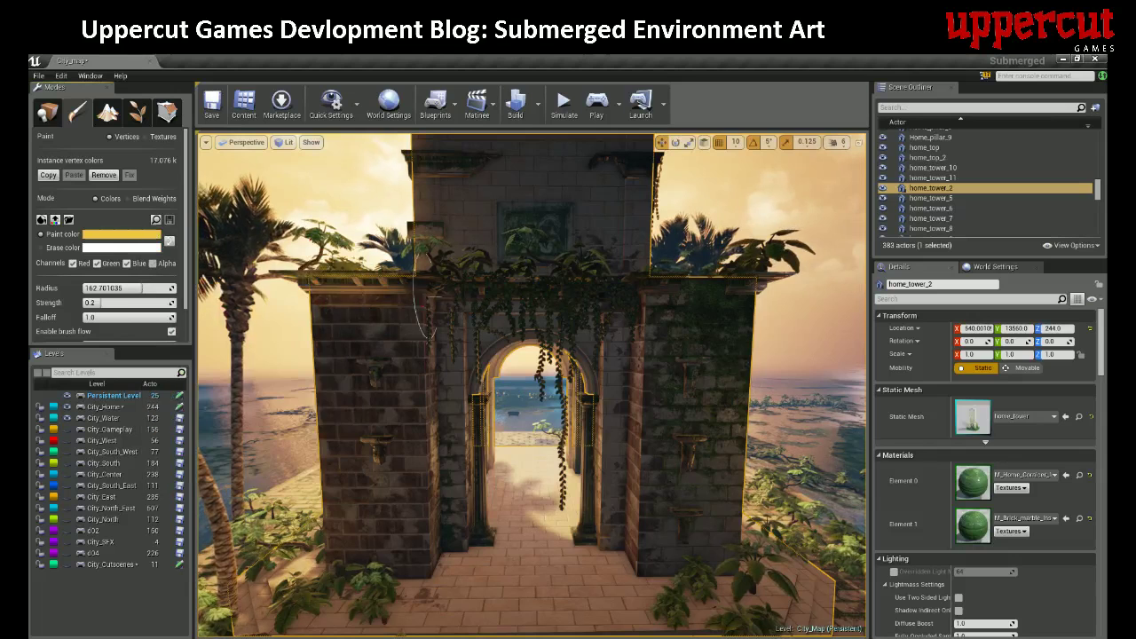
drag(377, 293, 413, 307)
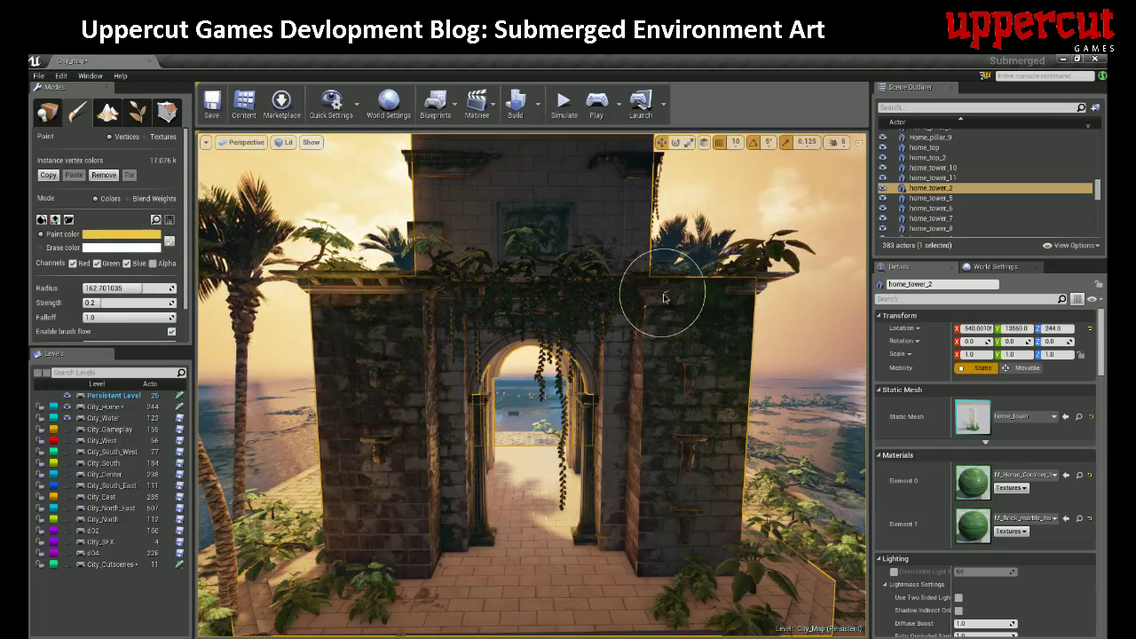
mouse_move(710, 543)
right_down()
mouse_move(649, 526)
mouse_move(648, 502)
right_up()
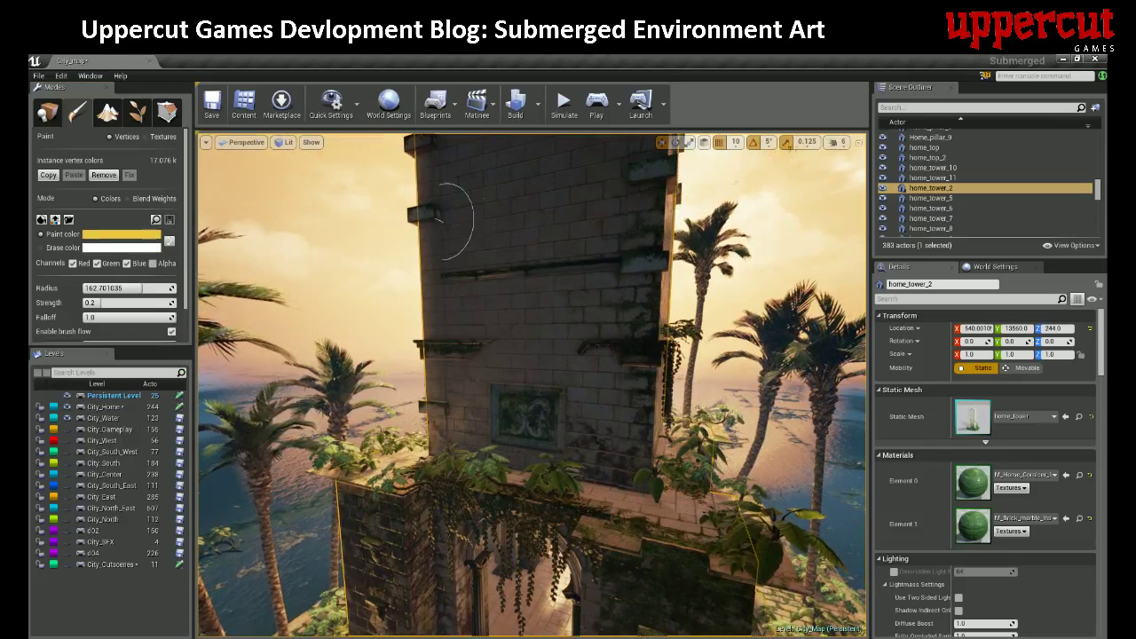
- Paint golden yellow vertex color down the edges of the upper tower and across the brickwork below the clock face
mouse_move(426, 180)
mouse_down()
mouse_move(436, 393)
mouse_move(442, 320)
mouse_up()
mouse_move(441, 319)
right_down()
mouse_move(479, 254)
mouse_move(422, 313)
right_up()
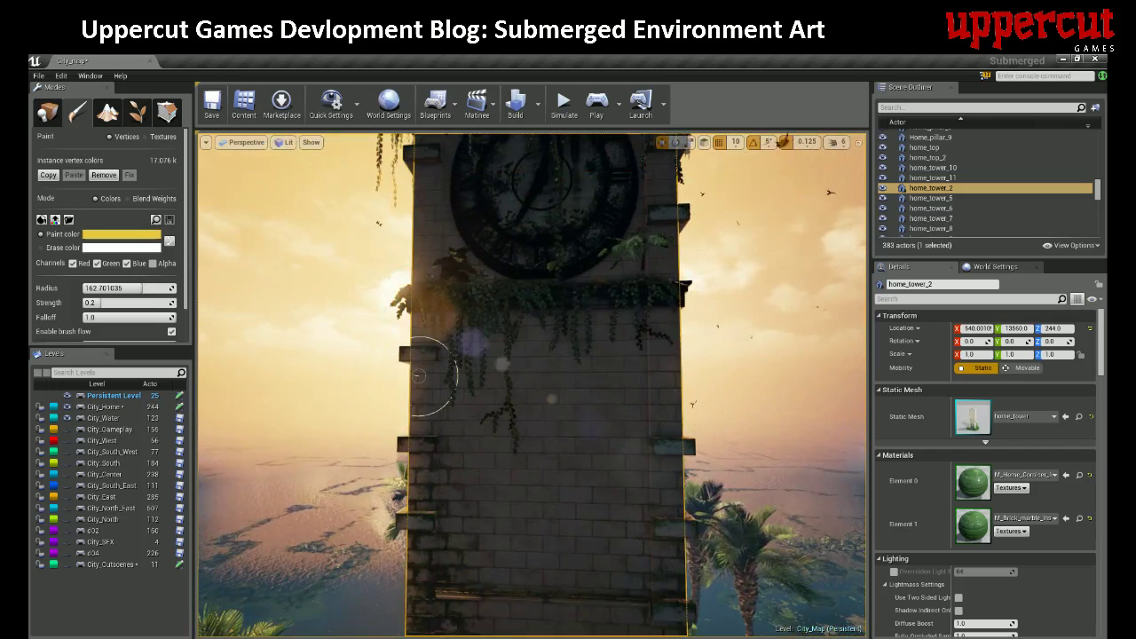
drag(419, 376, 435, 334)
drag(616, 340, 644, 362)
right_drag(644, 362, 497, 355)
right_drag(577, 351, 533, 394)
mouse_move(561, 414)
mouse_down()
mouse_move(524, 337)
mouse_move(484, 355)
mouse_move(497, 391)
mouse_move(529, 349)
mouse_up()
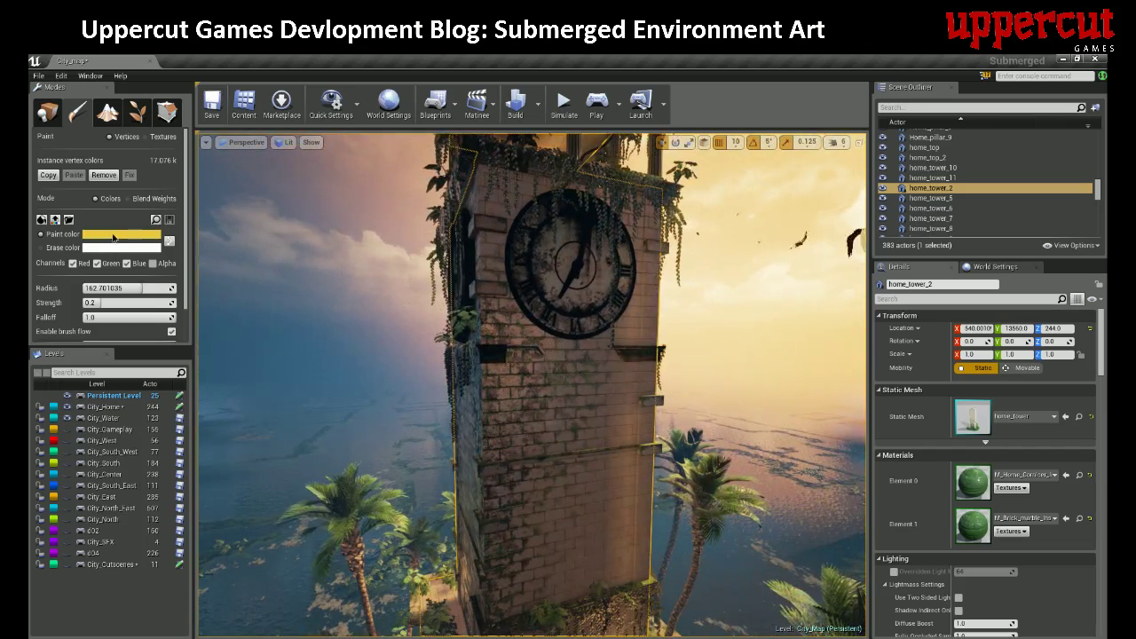
- Set the paint color to bright green, hex 2BFF00FF, and paint moss over the tower walls below the clock and above the archway
click(113, 236)
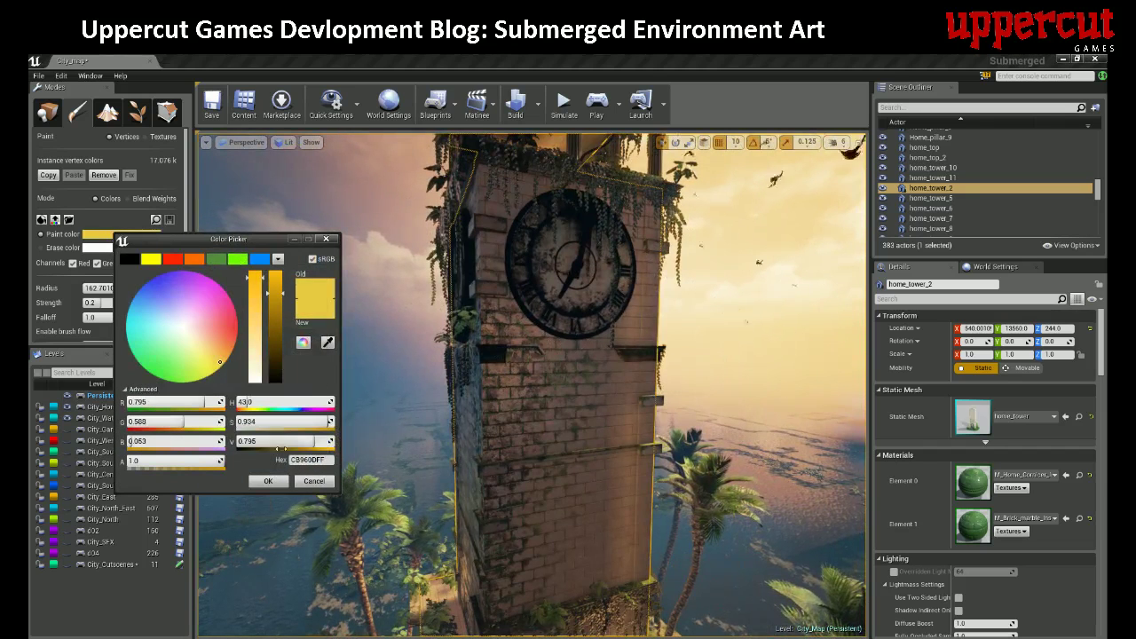
click(269, 481)
click(114, 236)
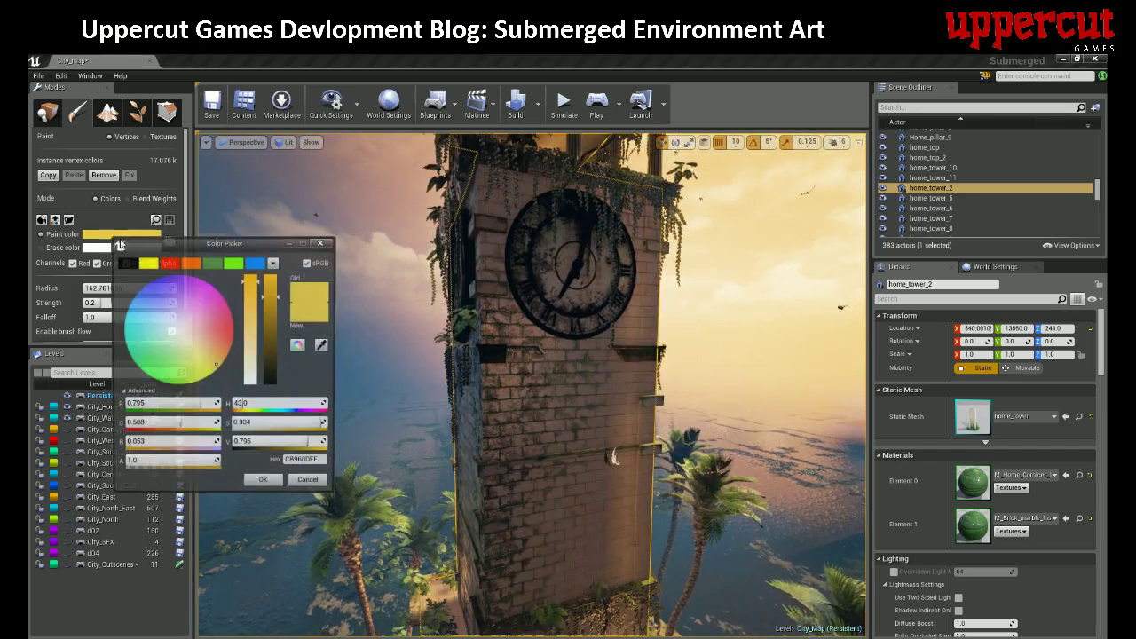
click(234, 262)
click(265, 485)
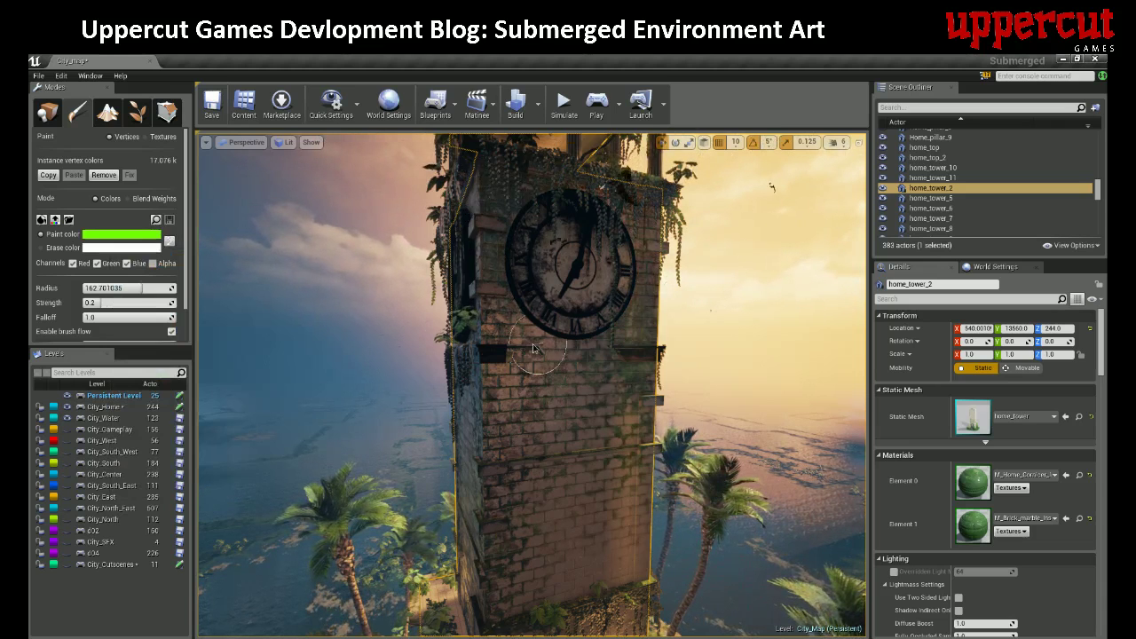
mouse_move(575, 365)
right_down()
mouse_move(471, 400)
mouse_move(604, 404)
mouse_move(562, 186)
mouse_move(550, 192)
mouse_move(524, 301)
right_up()
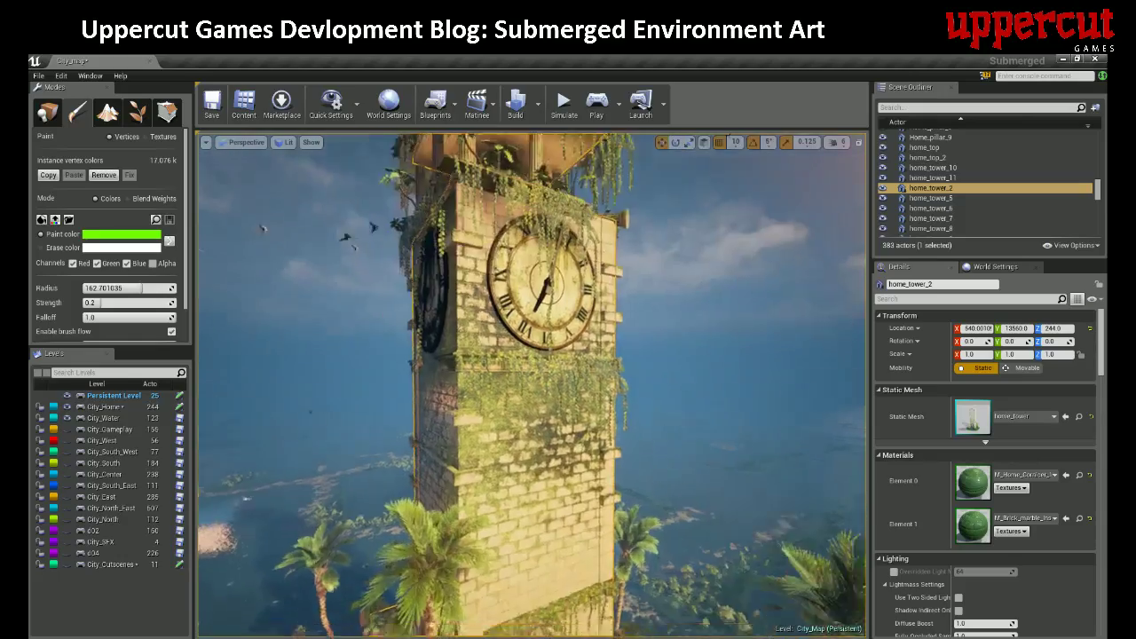
mouse_move(533, 293)
right_down()
mouse_move(508, 417)
mouse_move(515, 398)
right_up()
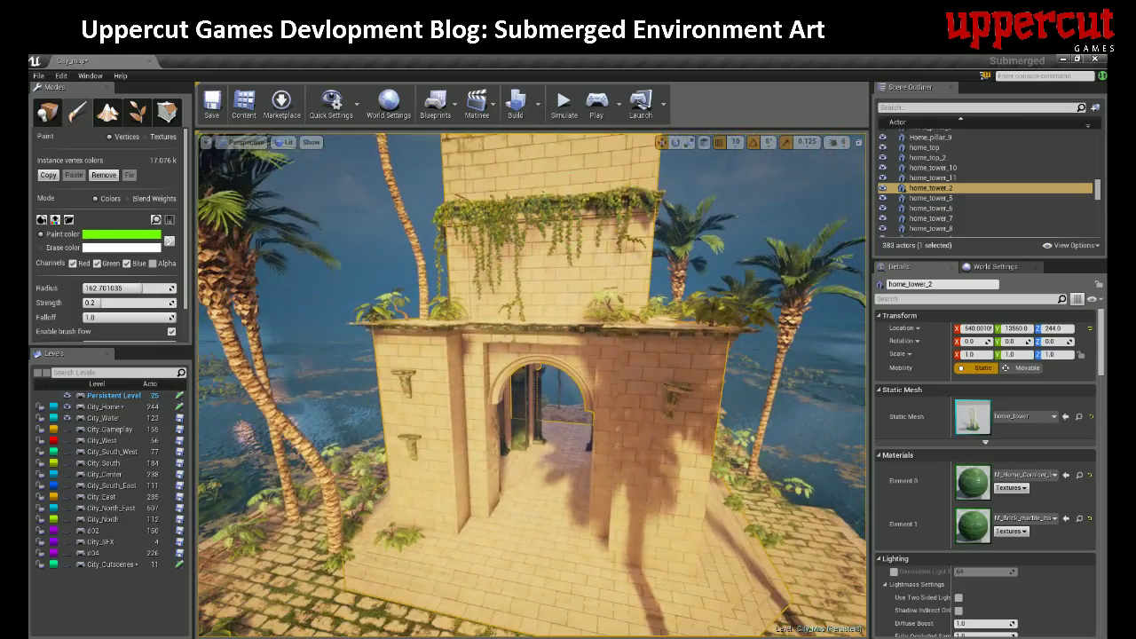
drag(630, 183, 475, 178)
- Set the paint color to red and paint damaged bricks over the pillar right of the archway and the paving in front
click(149, 235)
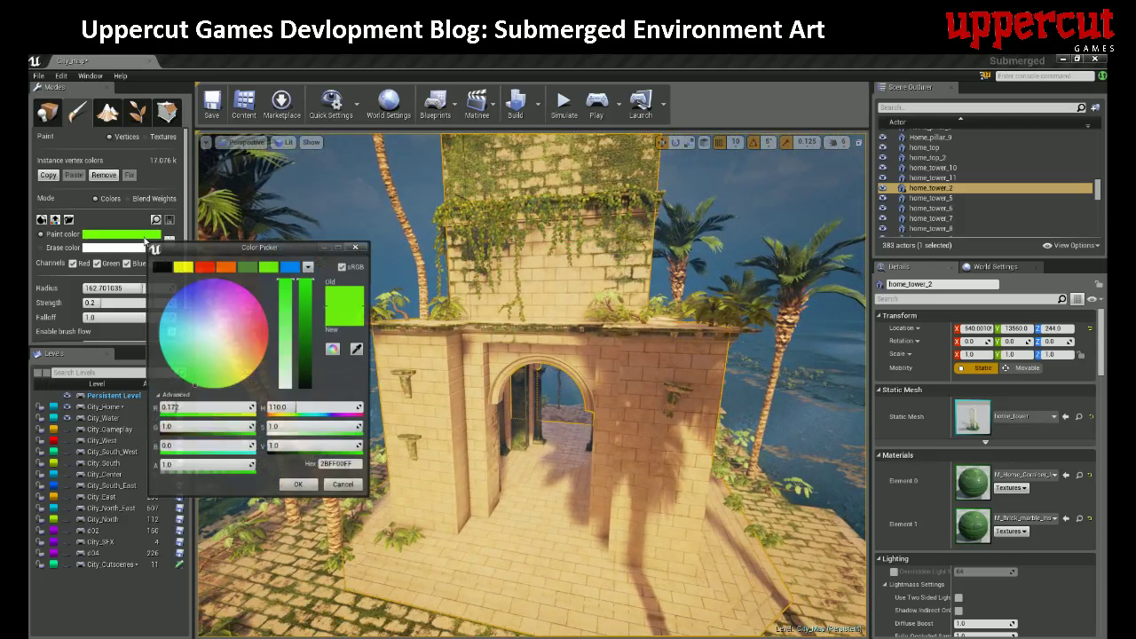
click(266, 334)
click(300, 489)
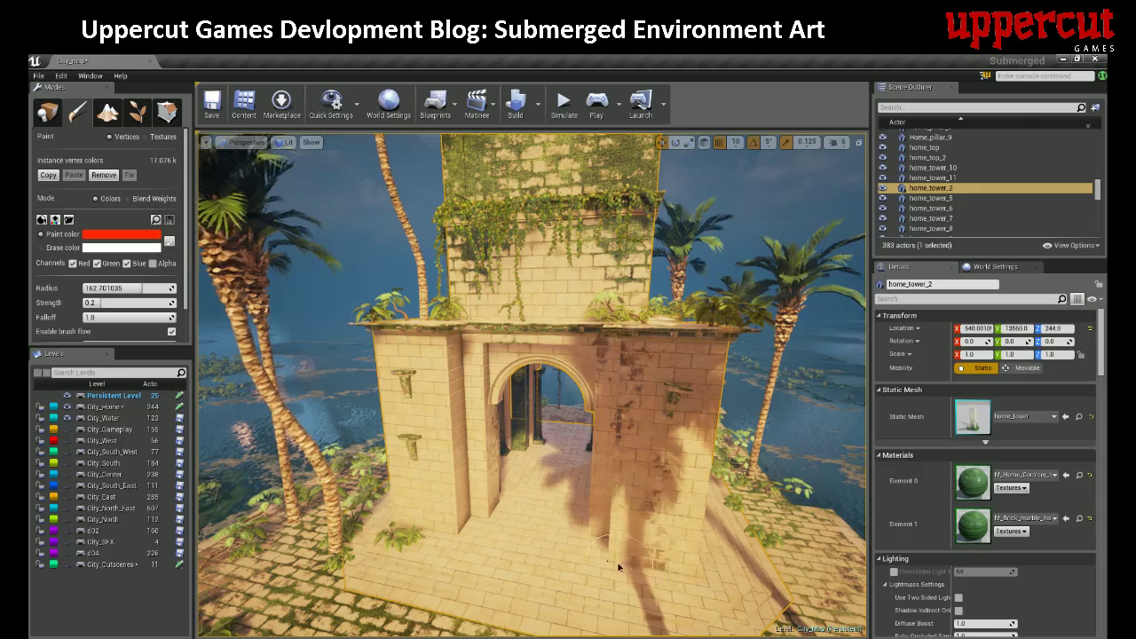
drag(709, 572, 739, 592)
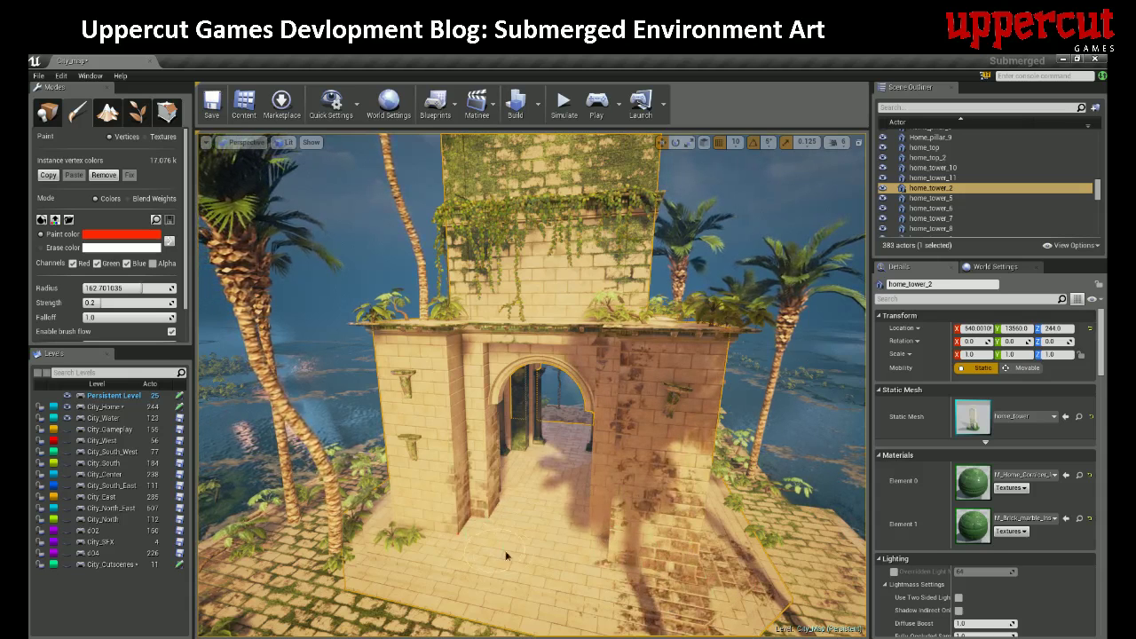
mouse_move(551, 479)
mouse_down()
mouse_move(581, 519)
mouse_move(590, 575)
mouse_up()
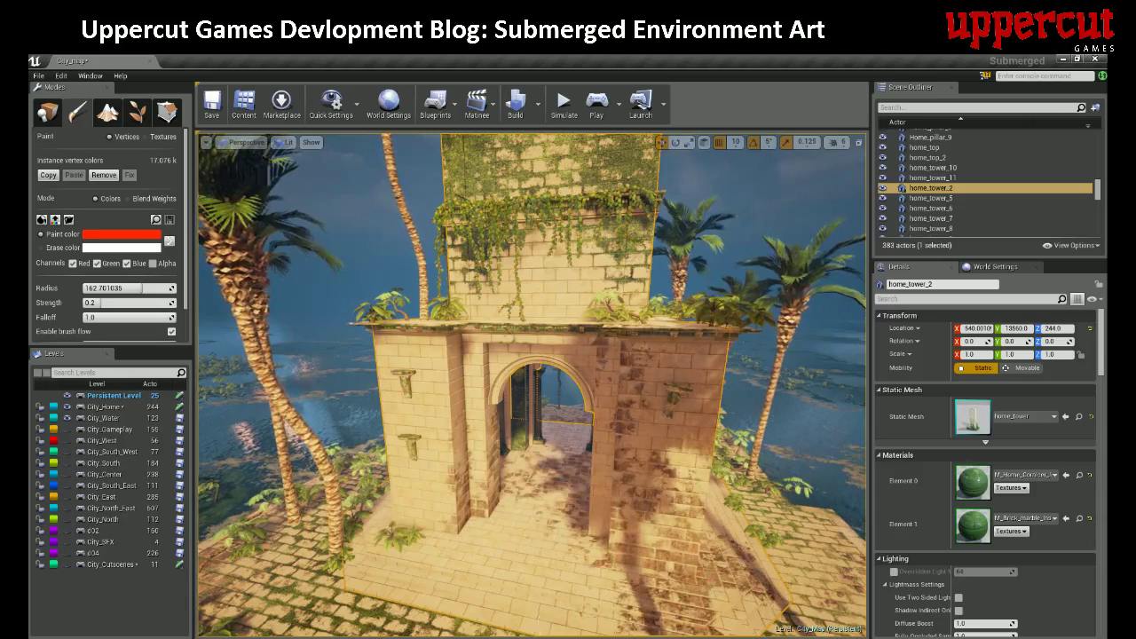
drag(502, 612, 546, 611)
- Turn off game view to frame the whole tower island from across the water, and switch from painting to Place mode
mouse_move(532, 386)
right_down()
mouse_move(551, 329)
mouse_move(613, 356)
mouse_move(497, 355)
mouse_move(604, 355)
mouse_move(542, 337)
mouse_move(533, 346)
right_up()
right_drag(595, 377, 546, 391)
key(g)
right_drag(688, 555, 613, 528)
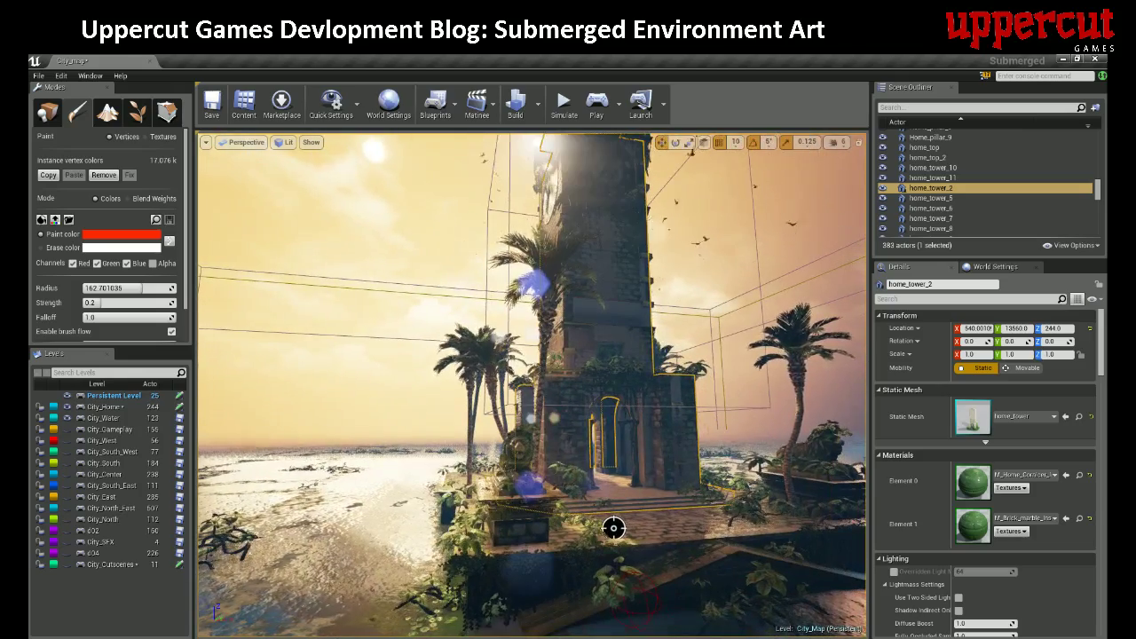
right_drag(613, 524, 526, 523)
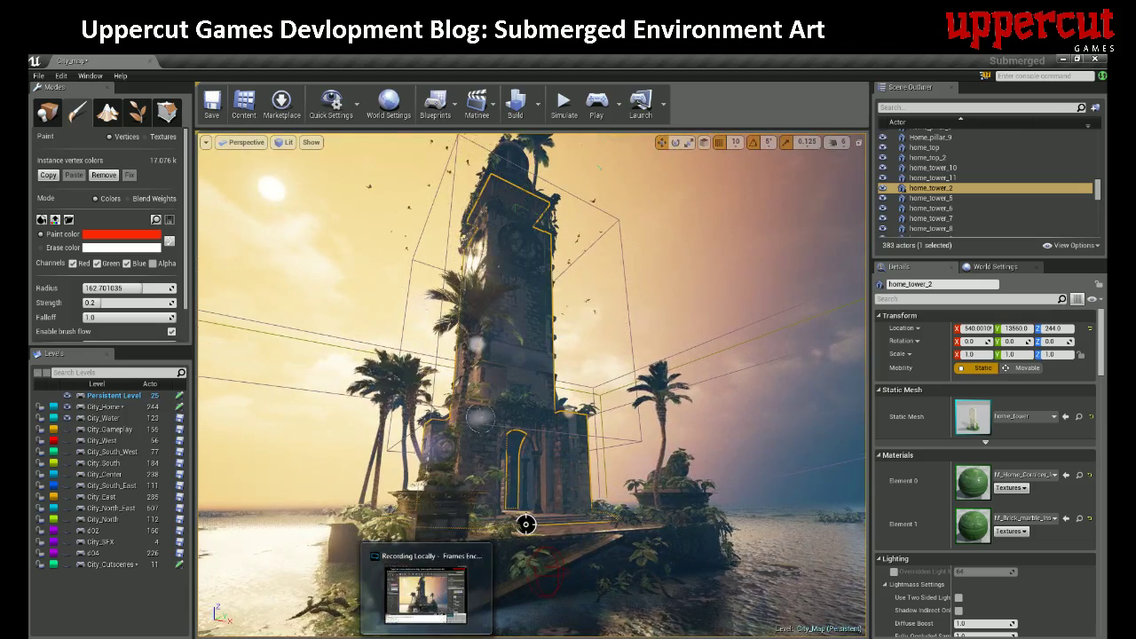
click(48, 112)
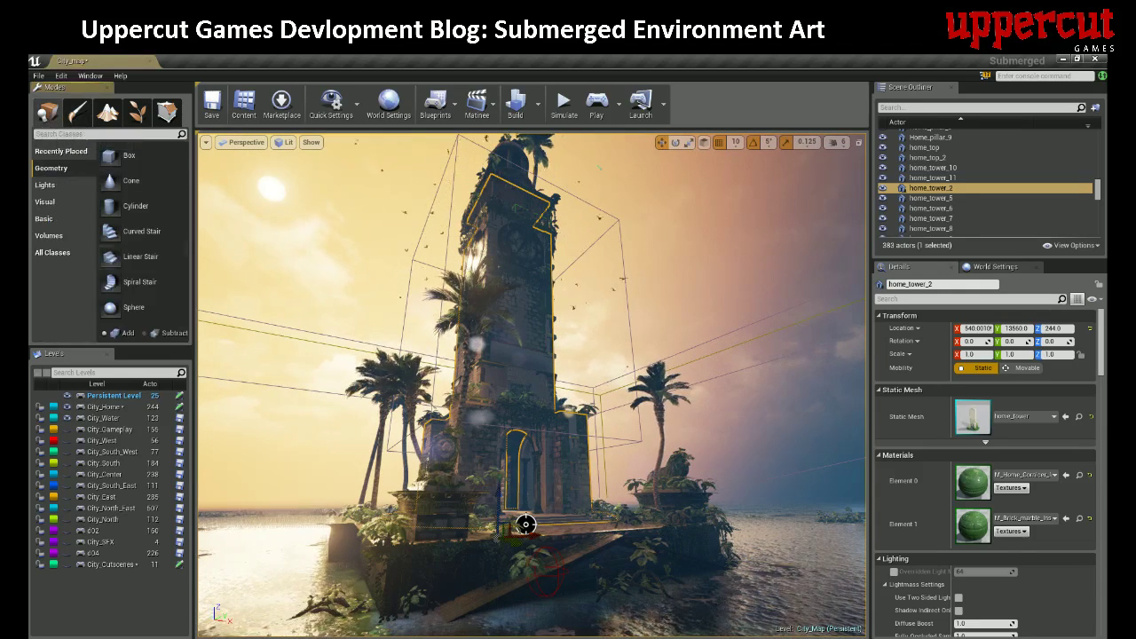